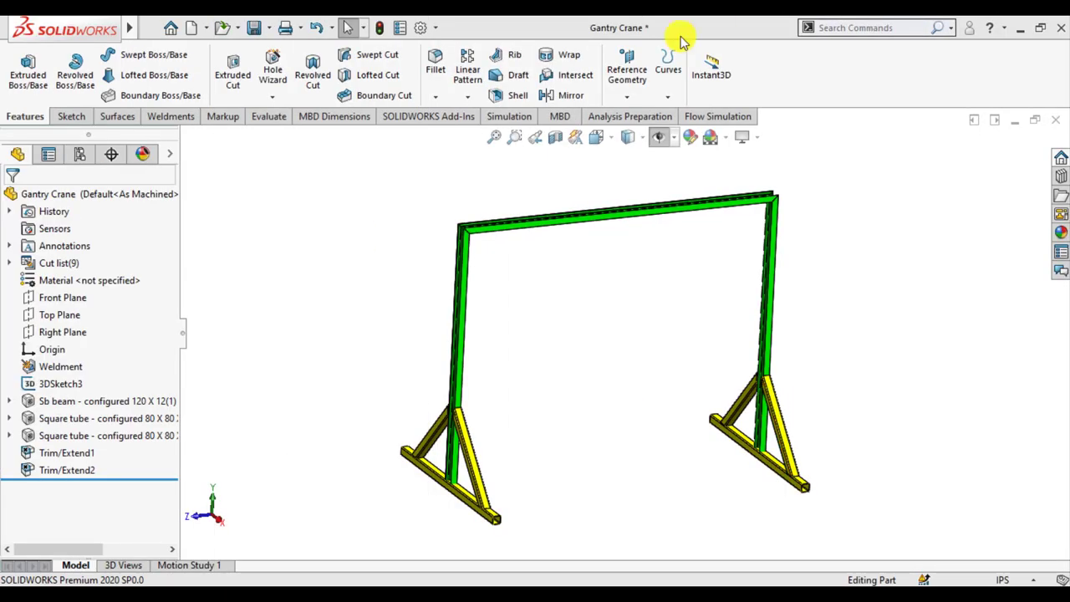
# Add a new coordinate system, Coordinate System2, at the model origin (Point1@Origin).
pyautogui.moveTo(834, 327)
pyautogui.mouseDown(button='middle')
pyautogui.moveTo(663, 332)
pyautogui.moveTo(633, 360)
pyautogui.moveTo(612, 442)
pyautogui.moveTo(733, 387)
pyautogui.moveTo(822, 377)
pyautogui.moveTo(859, 455)
pyautogui.mouseUp(button='middle')
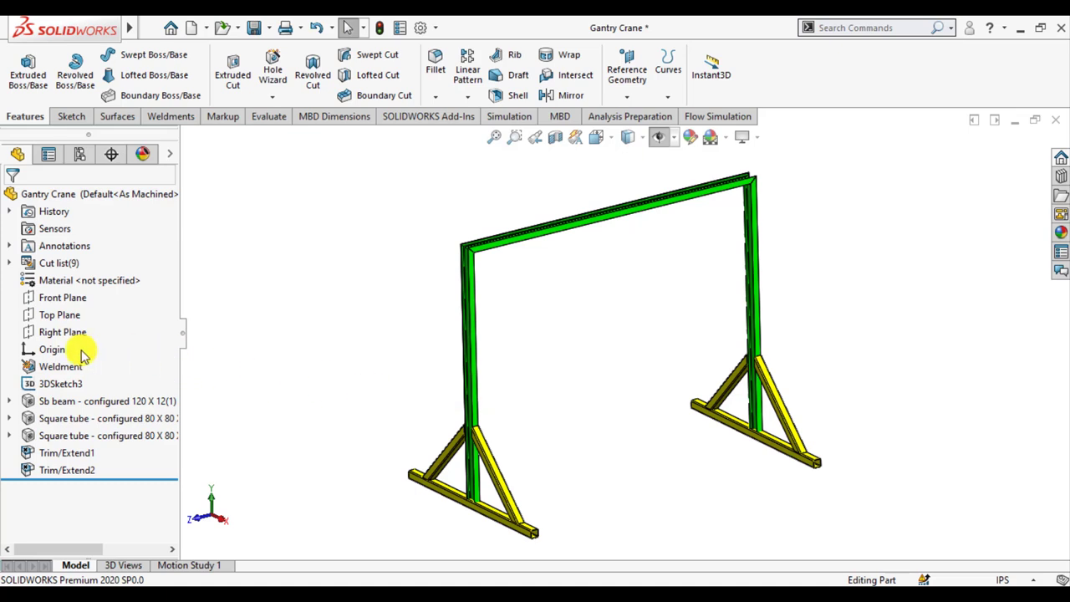
pyautogui.click(45, 351)
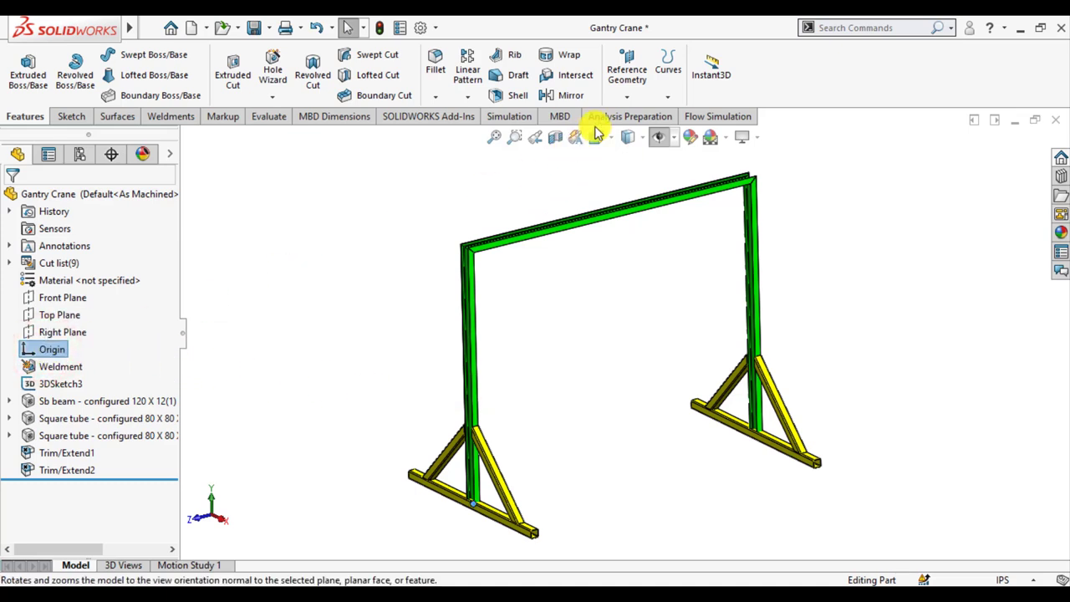
pyautogui.click(627, 100)
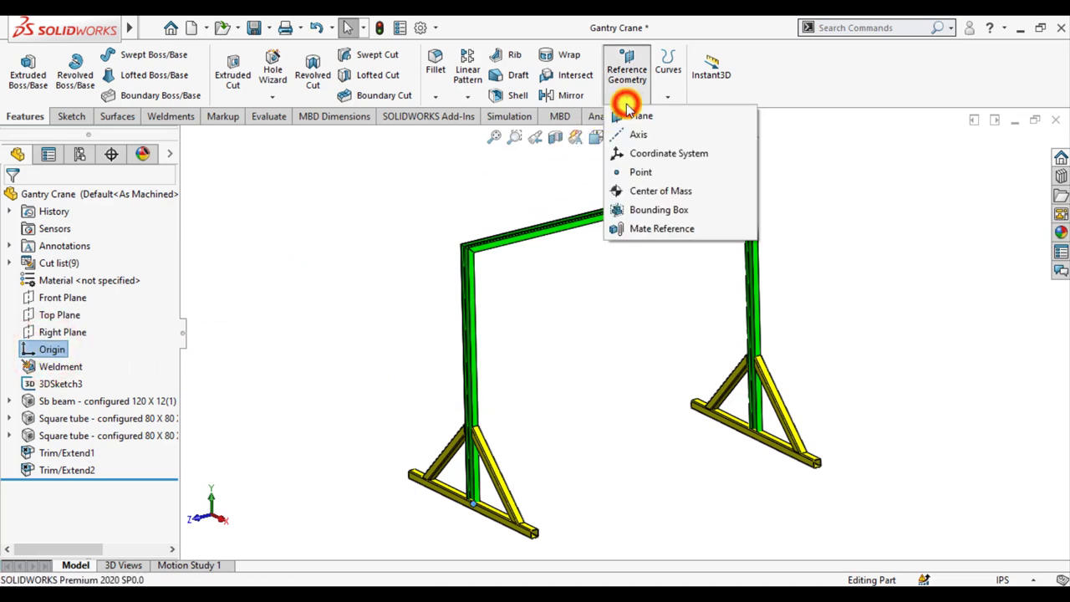
pyautogui.click(627, 155)
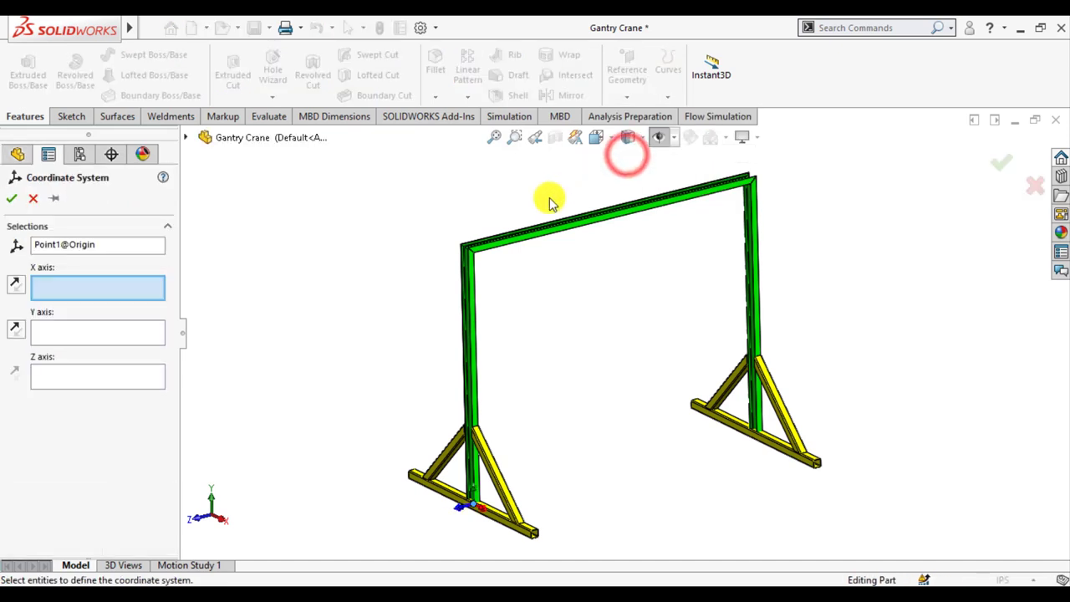
pyautogui.click(11, 199)
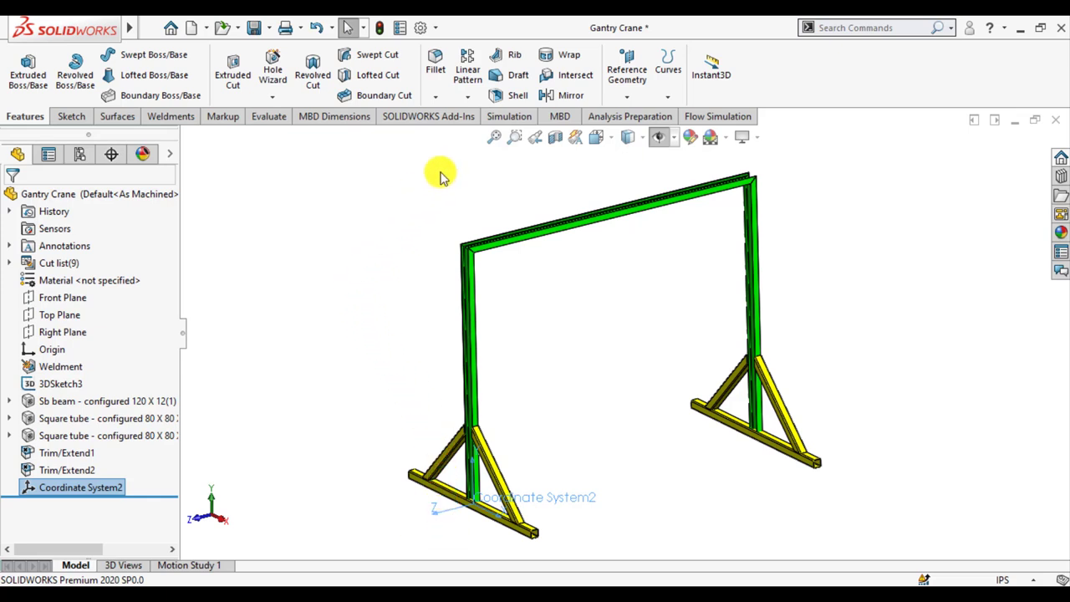
# Create a new Static study named 'Gantry Crane Analysis' from the Simulation tab.
pyautogui.click(504, 121)
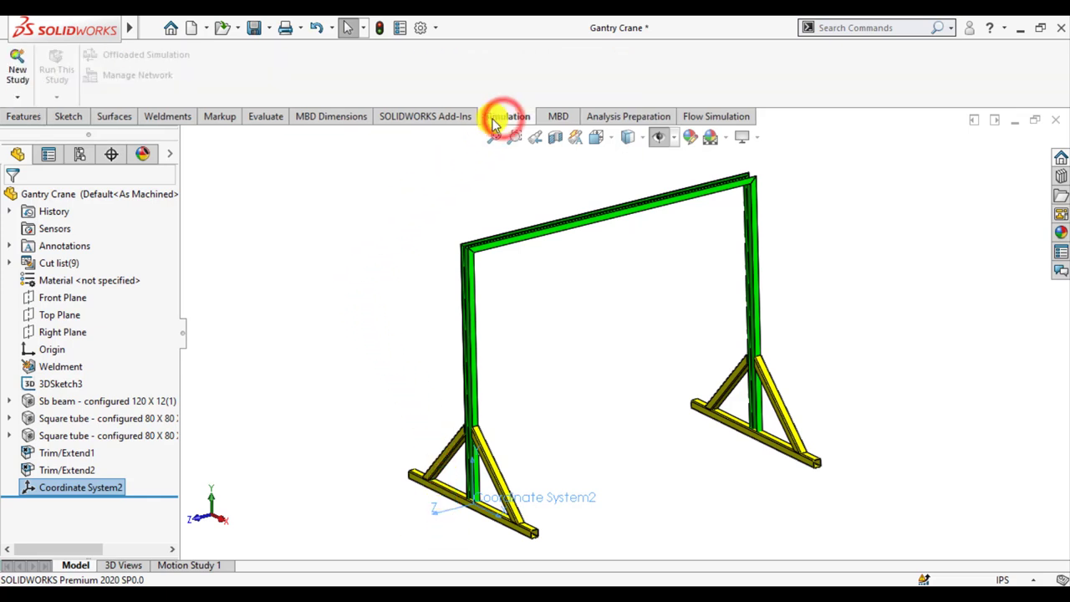
pyautogui.click(20, 70)
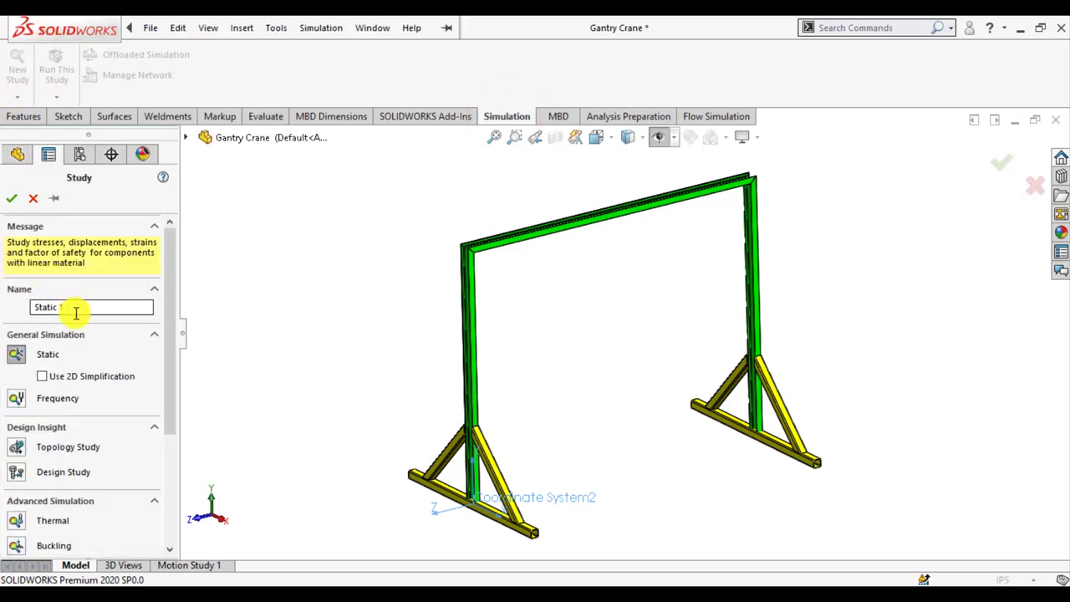
pyautogui.doubleClick(75, 311)
pyautogui.write('Gantry Crane Anal')
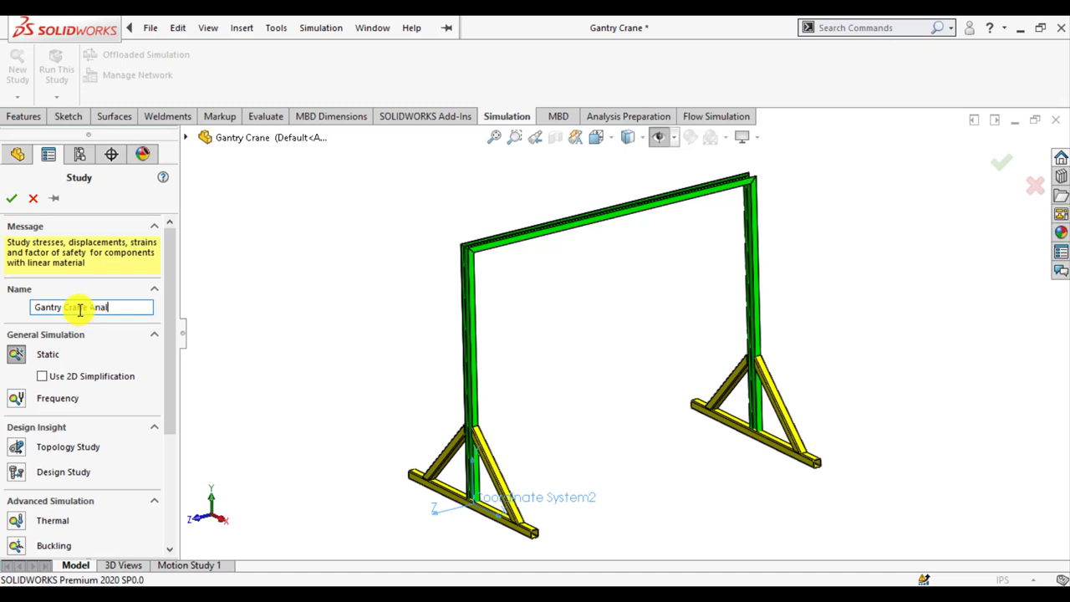
pyautogui.write('ys')
pyautogui.write('is')
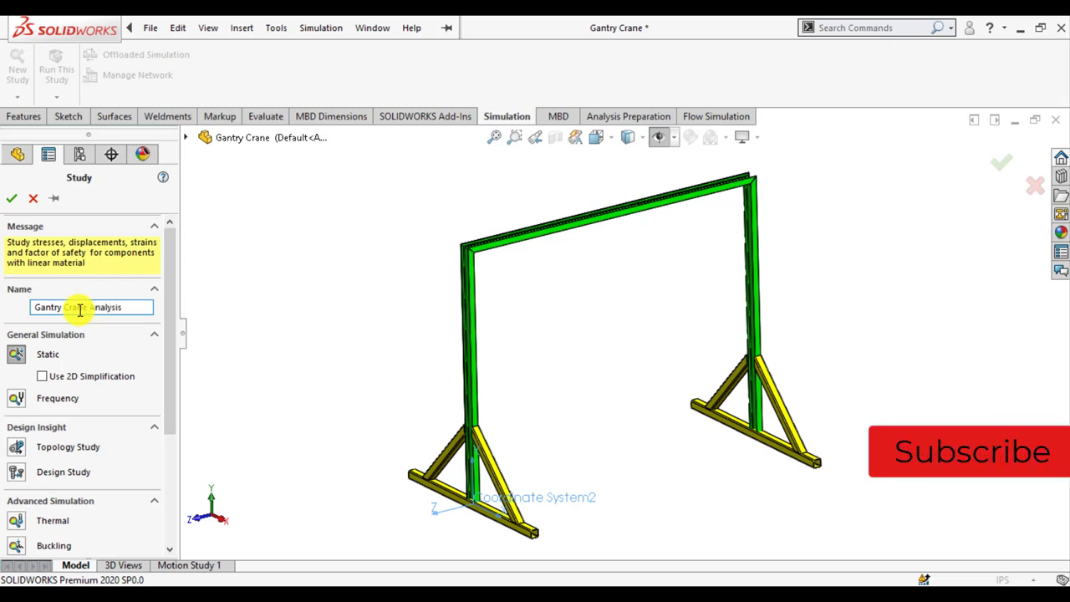
pyautogui.click(13, 198)
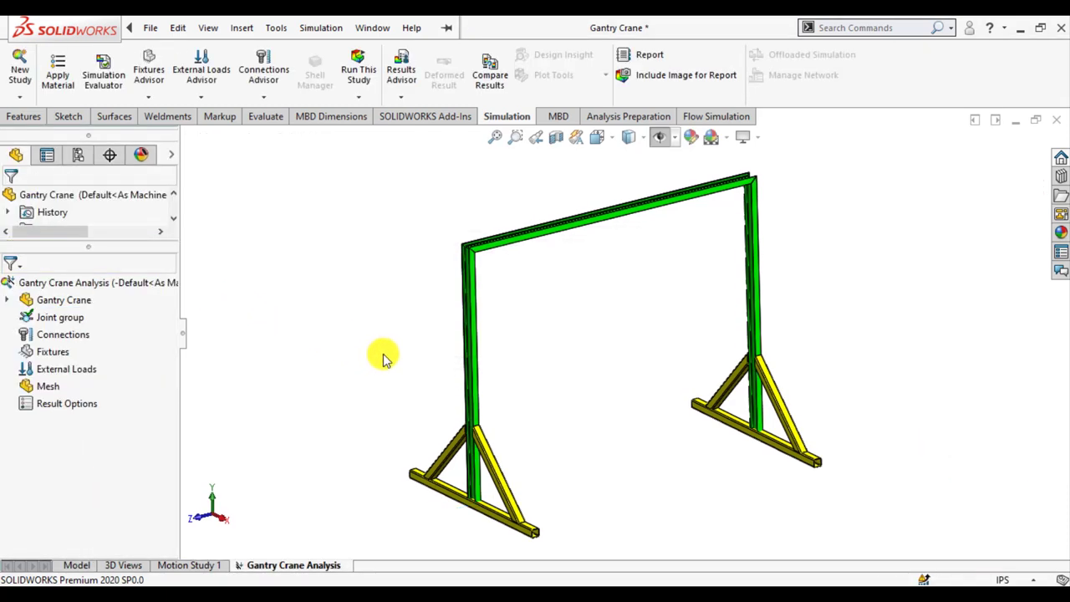
# Apply the favourite material Plain Carbon Steel to all bodies of the Gantry Crane.
pyautogui.rightClick(60, 305)
pyautogui.moveTo(156, 328)
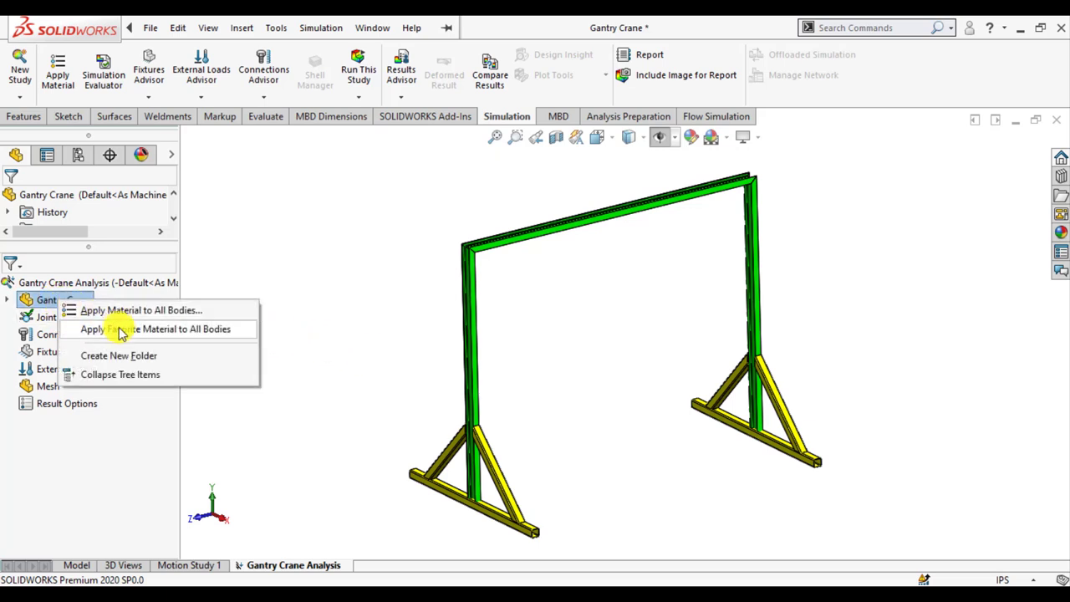
pyautogui.click(292, 330)
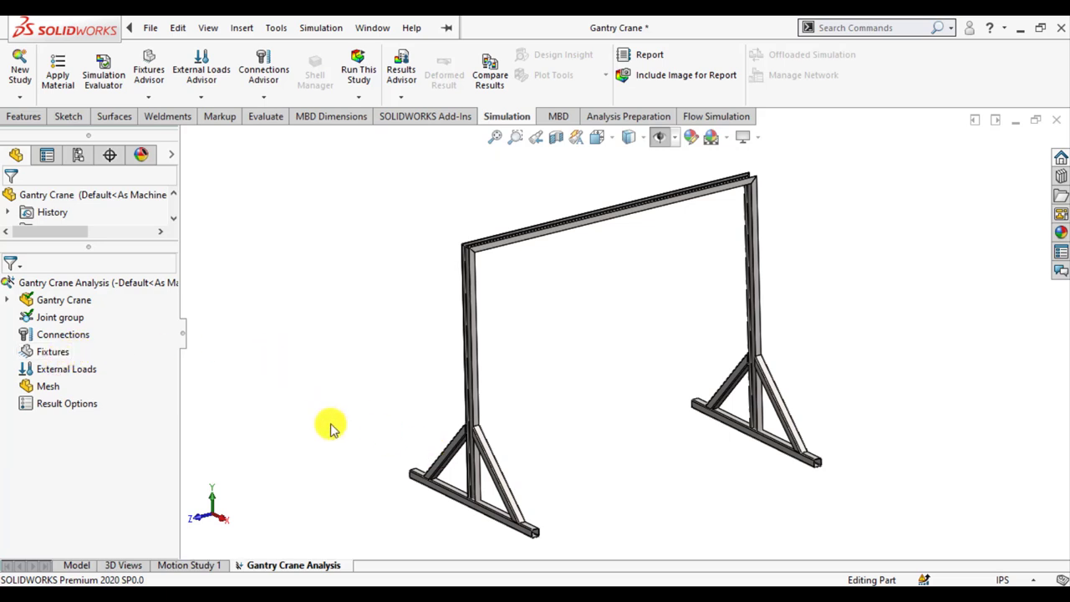
pyautogui.rightClick(52, 355)
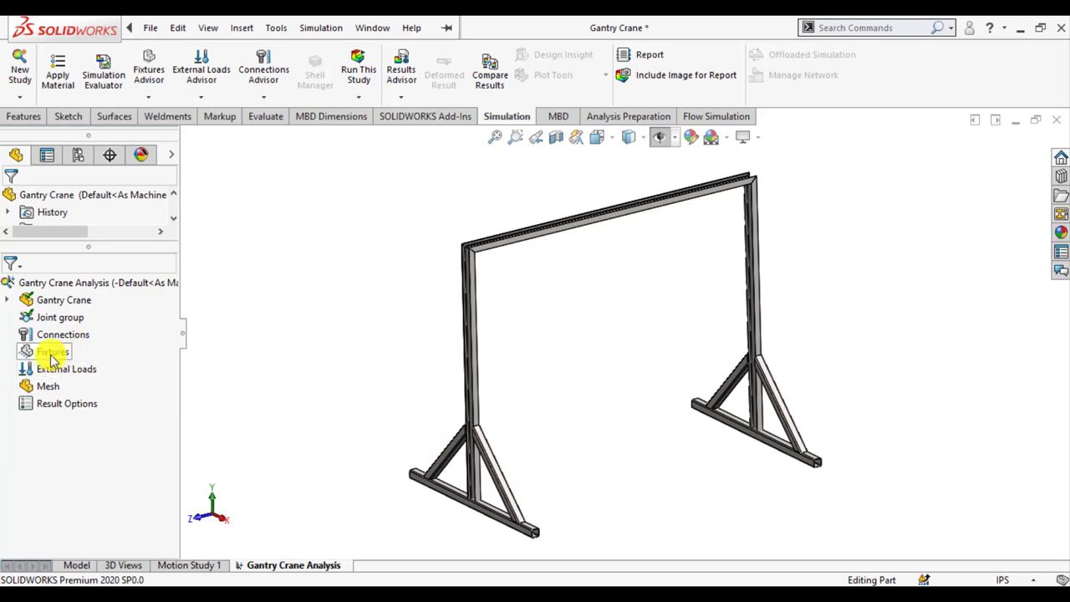
# Add Fixed Geometry on the four end joints of both base beams.
pyautogui.click(81, 392)
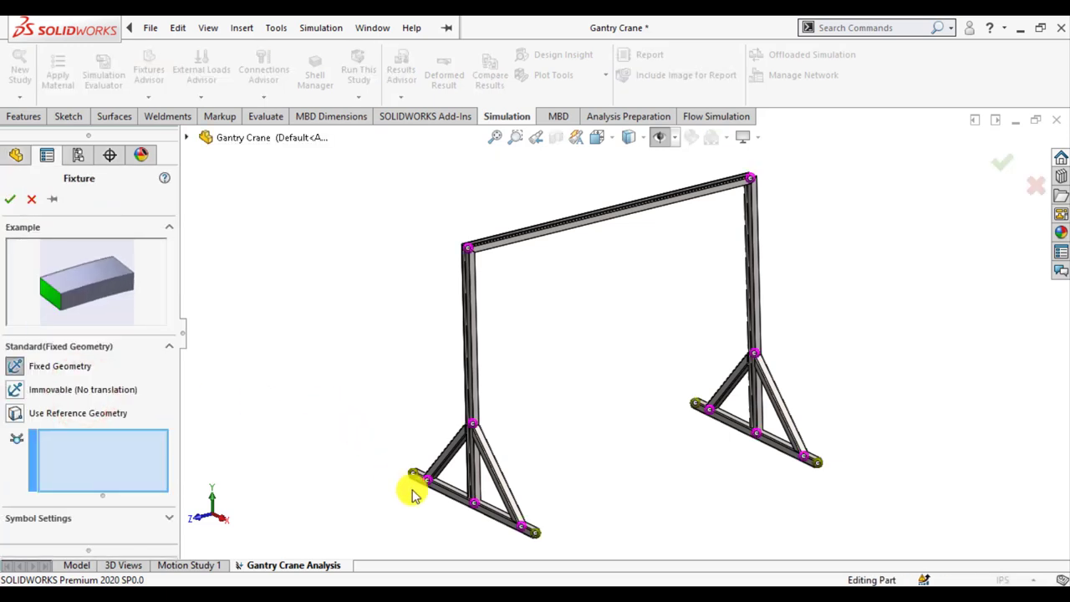
pyautogui.scroll(-4, 454, 531)
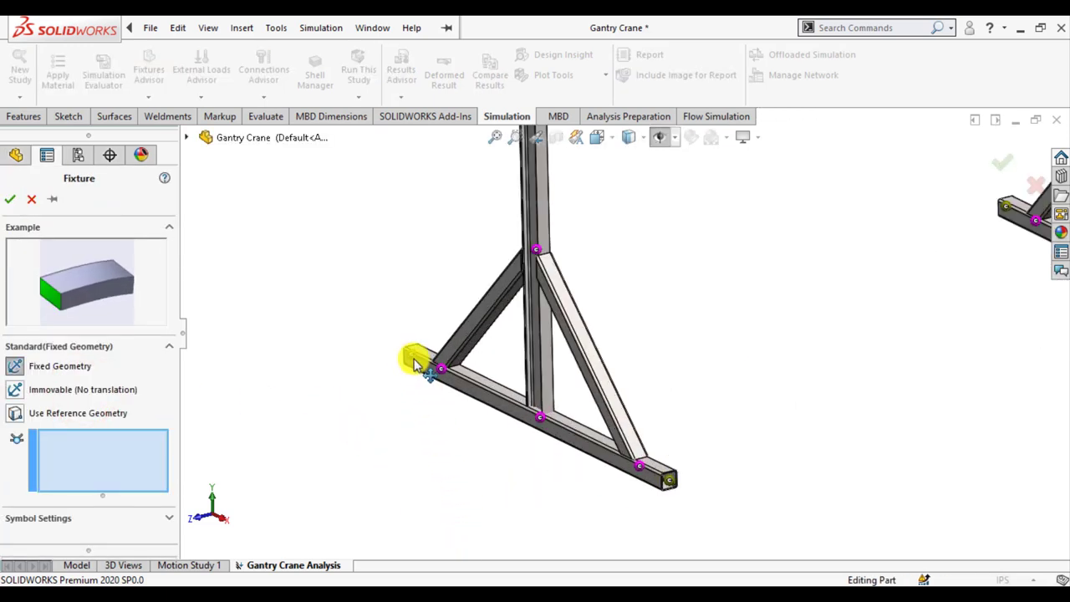
pyautogui.click(410, 359)
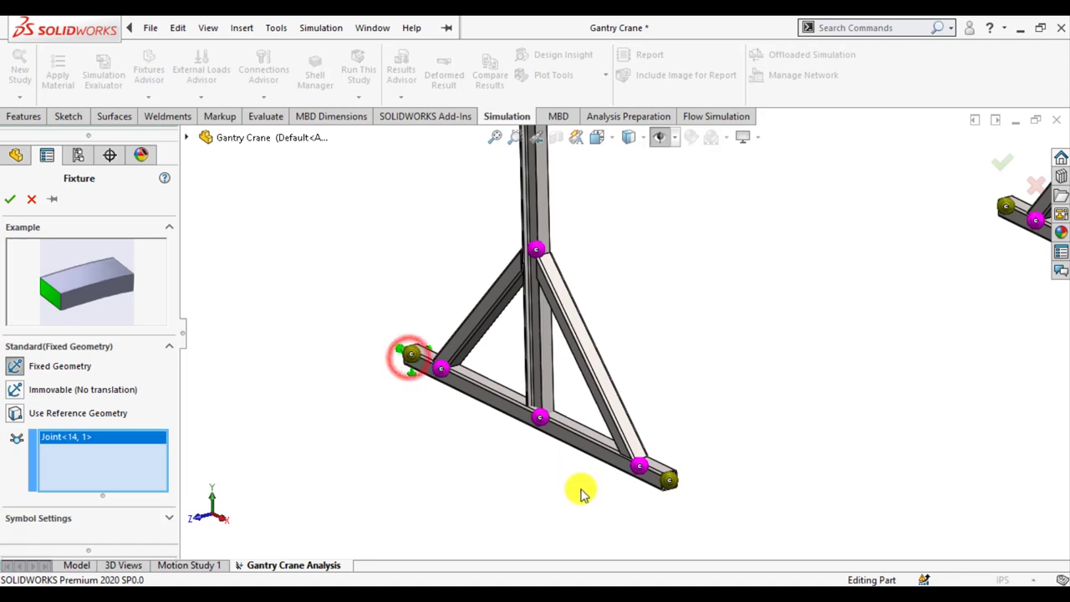
pyautogui.click(669, 480)
pyautogui.scroll(3, 535, 486)
pyautogui.scroll(-4, 828, 301)
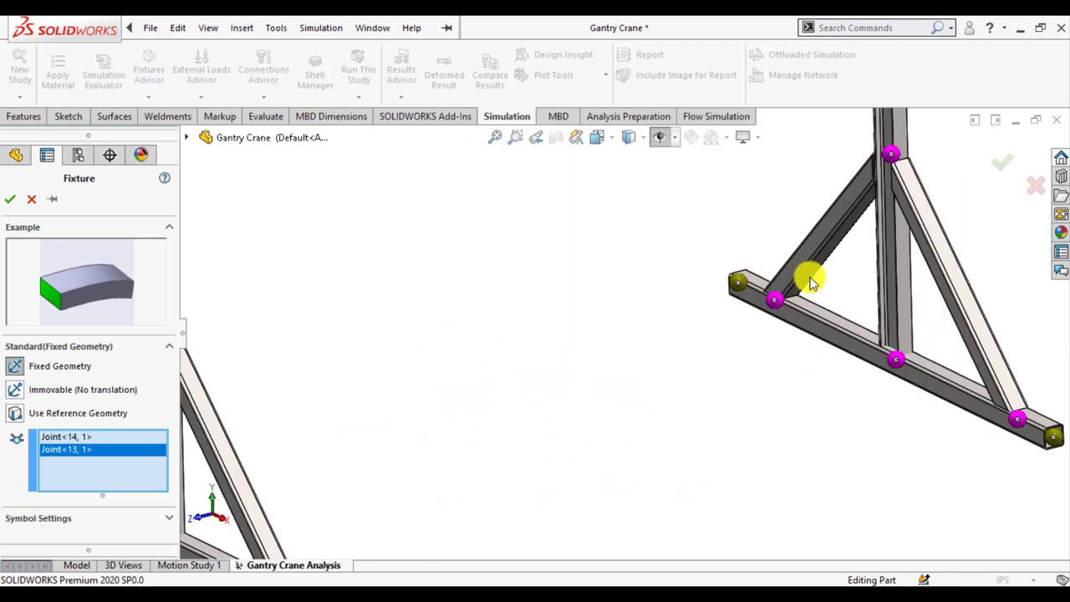
pyautogui.click(744, 293)
pyautogui.scroll(2, 652, 326)
pyautogui.scroll(1, 710, 368)
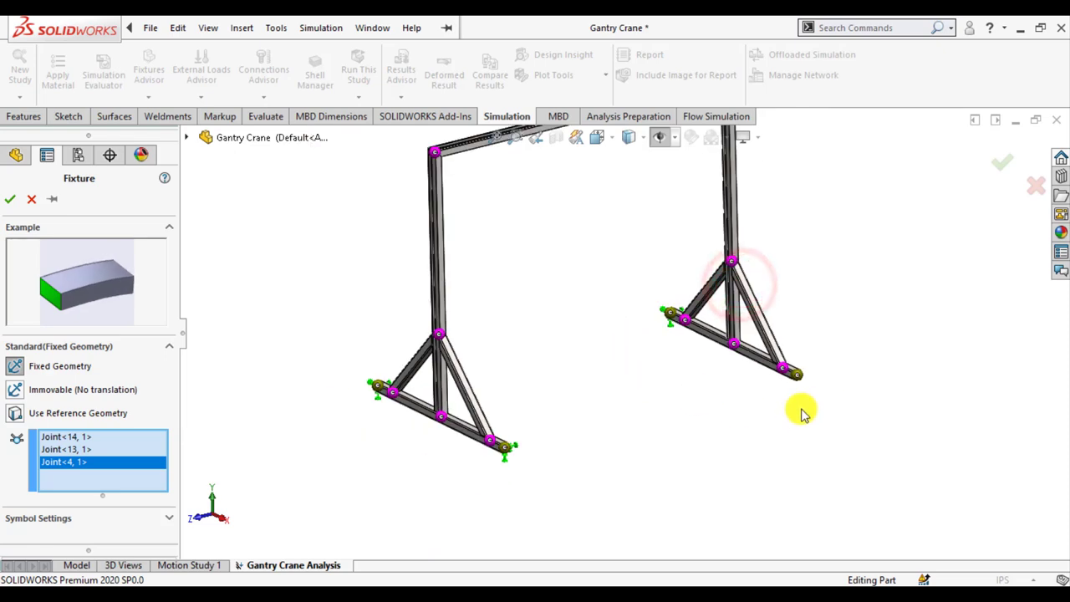
pyautogui.scroll(-3, 799, 368)
pyautogui.scroll(-2, 798, 368)
pyautogui.click(727, 377)
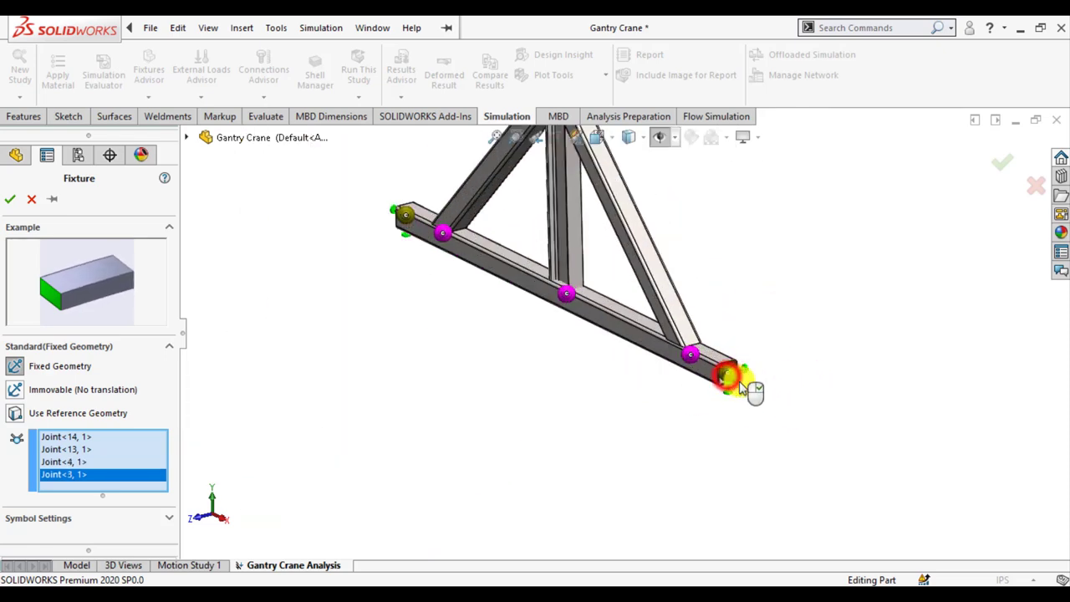
pyautogui.scroll(4, 827, 401)
pyautogui.scroll(-1, 340, 356)
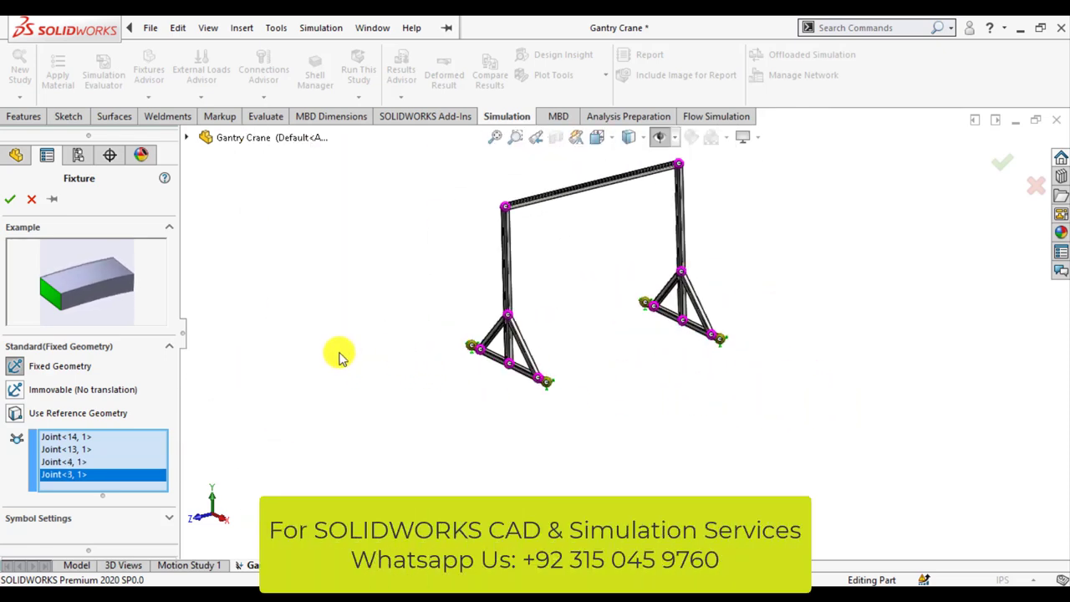
# Make the fixture symbols black at size 200 and accept Fixed-1.
pyautogui.click(54, 523)
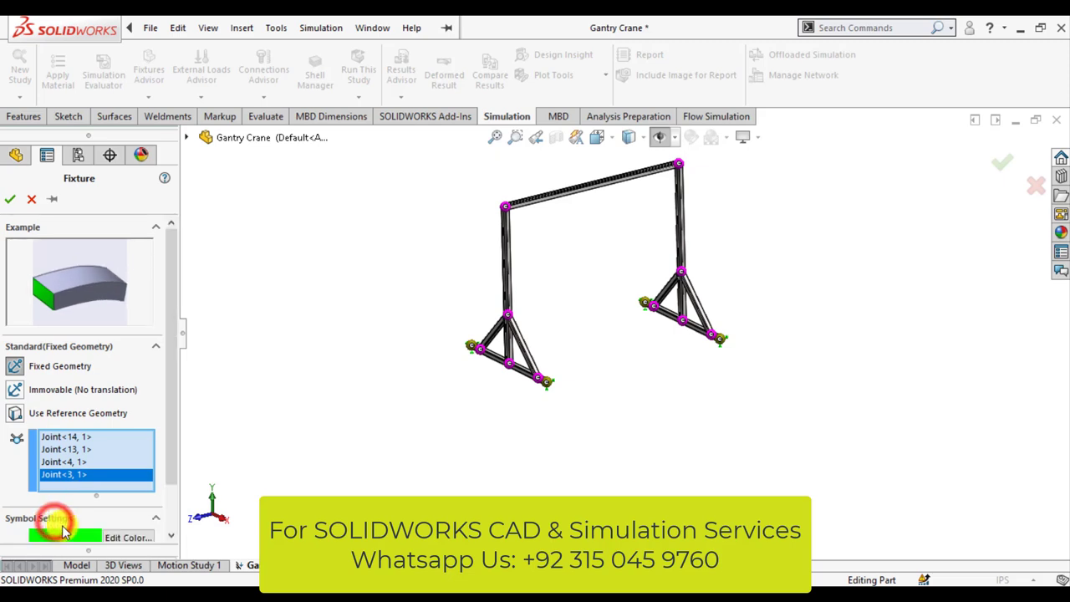
pyautogui.click(127, 537)
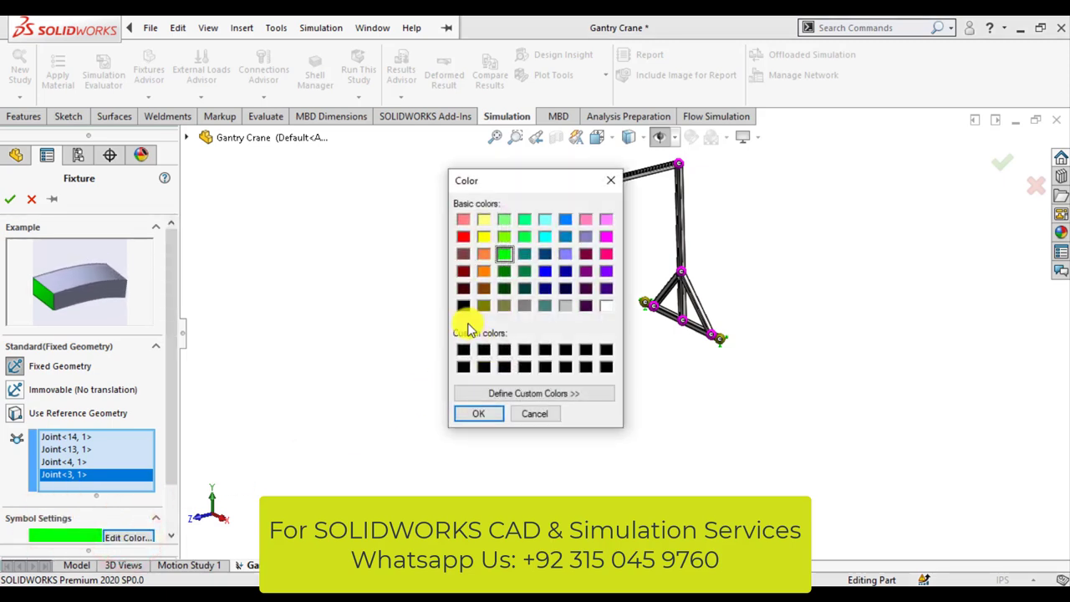
pyautogui.click(466, 309)
pyautogui.click(478, 413)
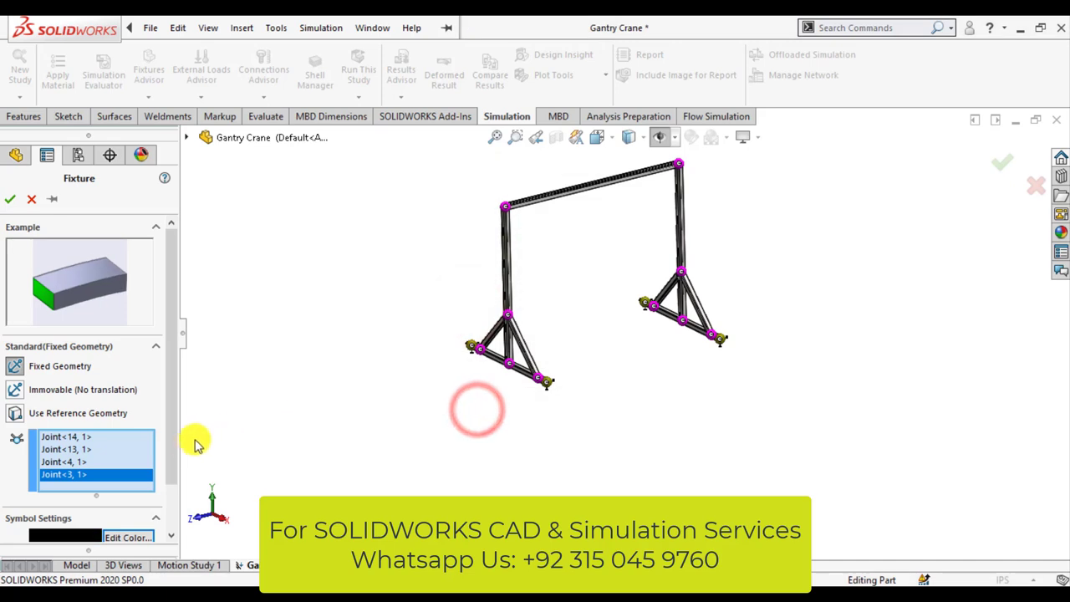
pyautogui.moveTo(171, 454); pyautogui.dragTo(172, 507)
pyautogui.doubleClick(88, 504)
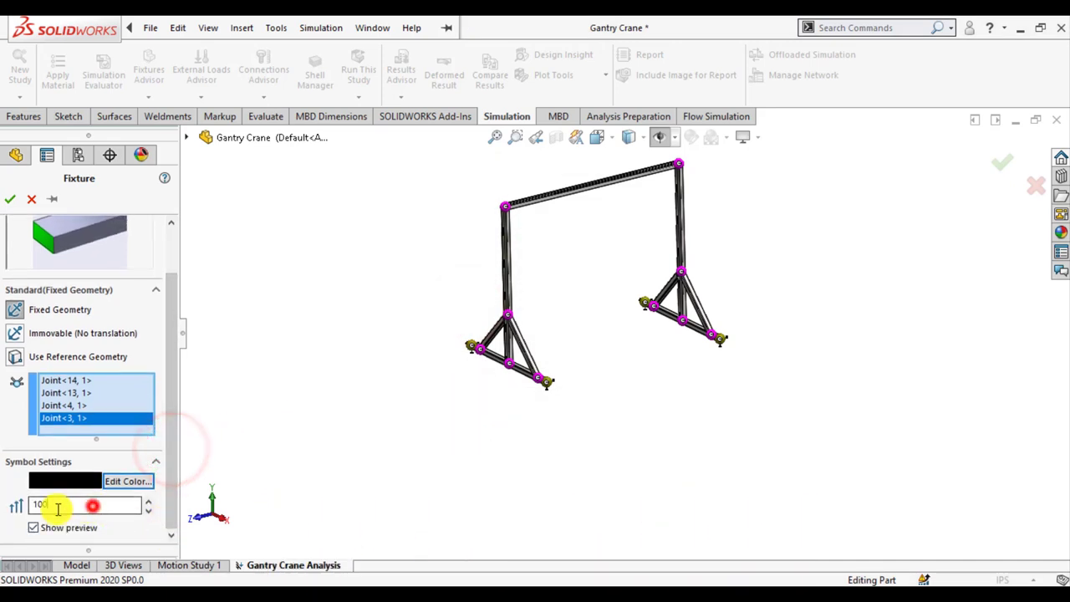
pyautogui.write('2')
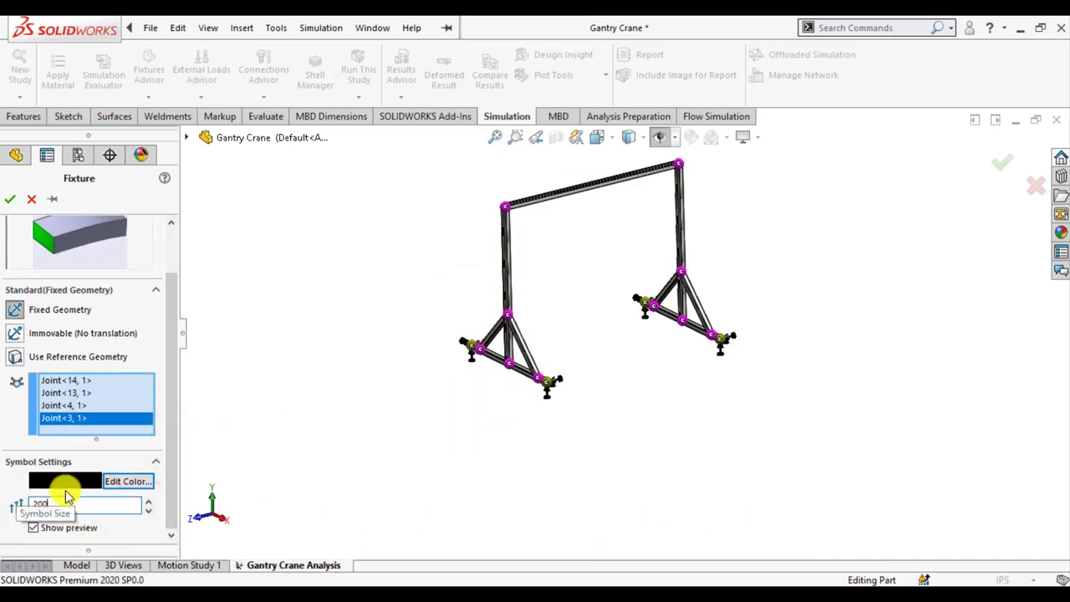
pyautogui.click(11, 205)
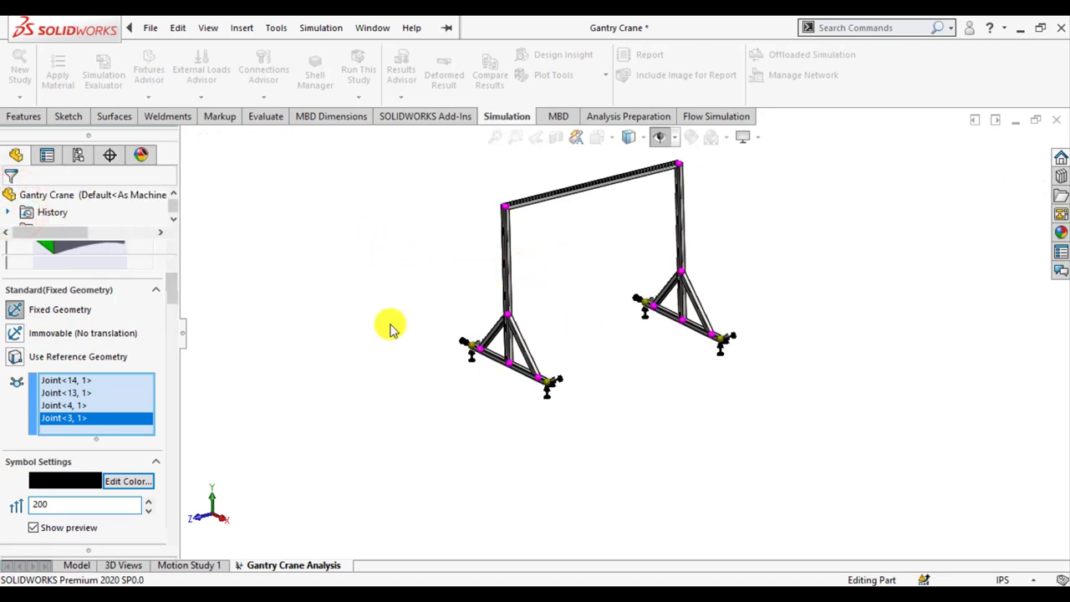
# Display the coordinate system, joint symbols and fixture symbols on the gantry.
pyautogui.click(661, 139)
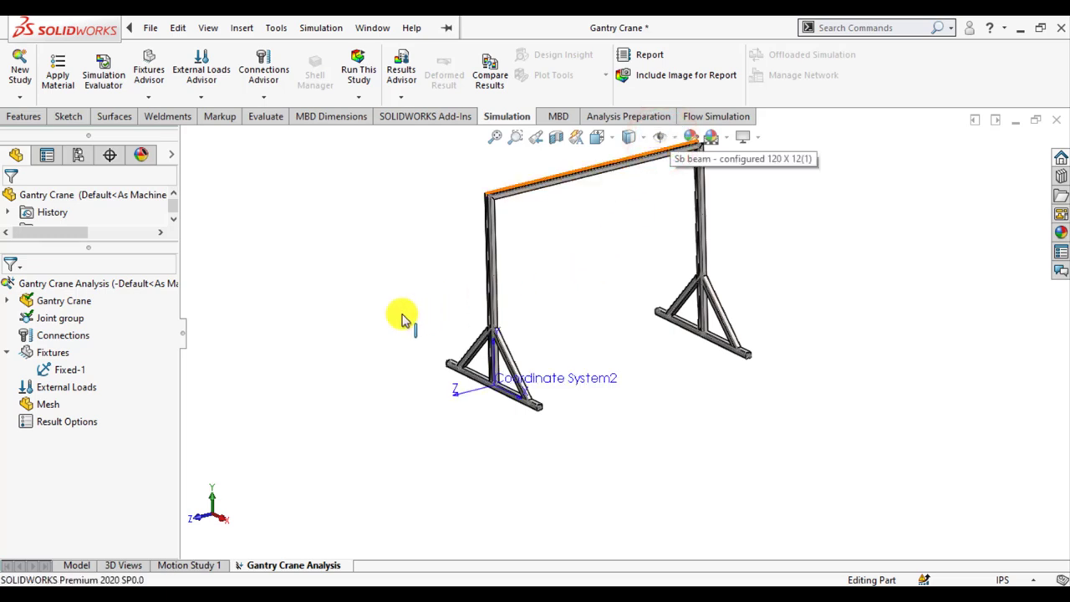
pyautogui.click(676, 140)
pyautogui.click(660, 403)
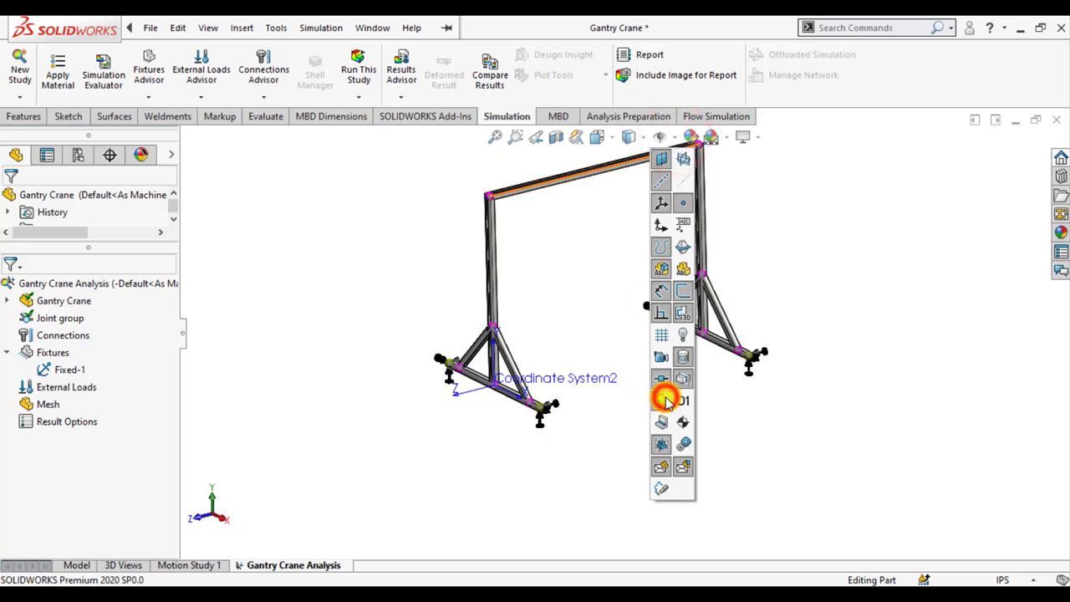
pyautogui.click(435, 458)
pyautogui.scroll(-2, 576, 268)
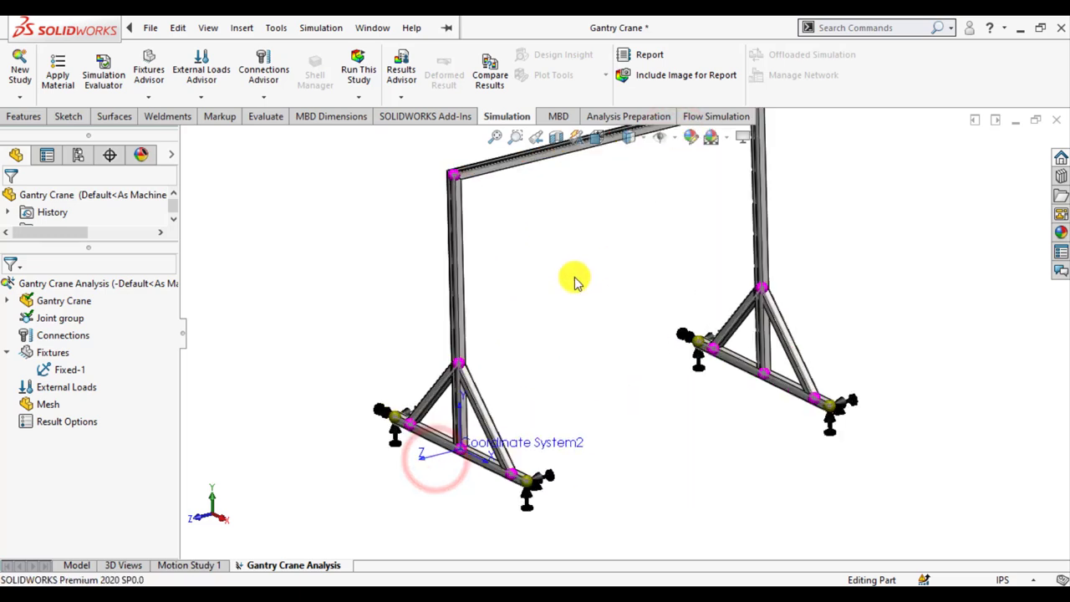
pyautogui.scroll(2, 561, 301)
pyautogui.moveTo(602, 334); pyautogui.dragTo(617, 352, button='middle')
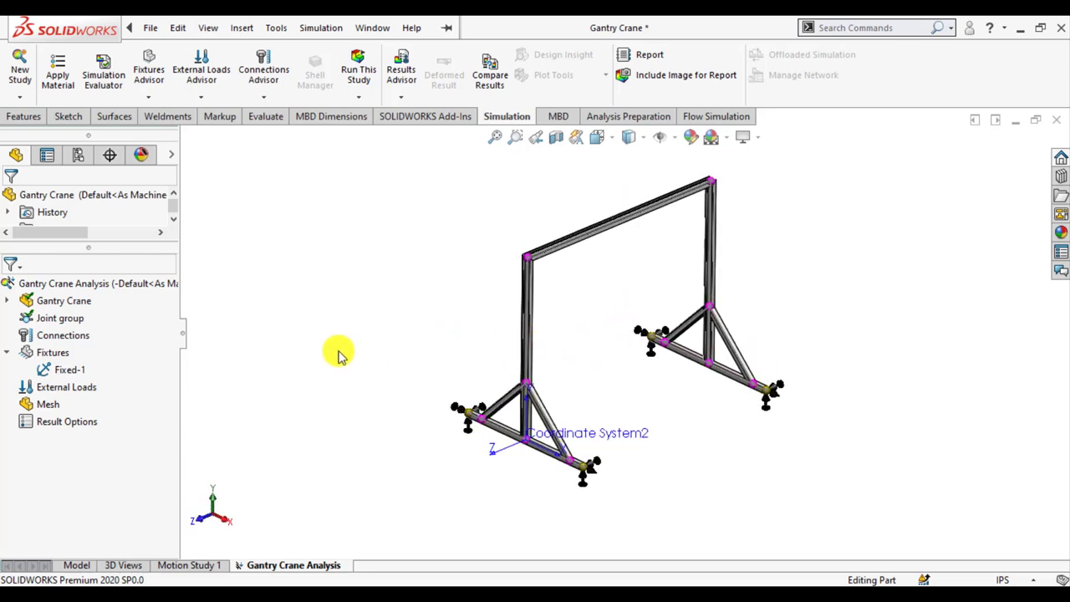
pyautogui.rightClick(80, 385)
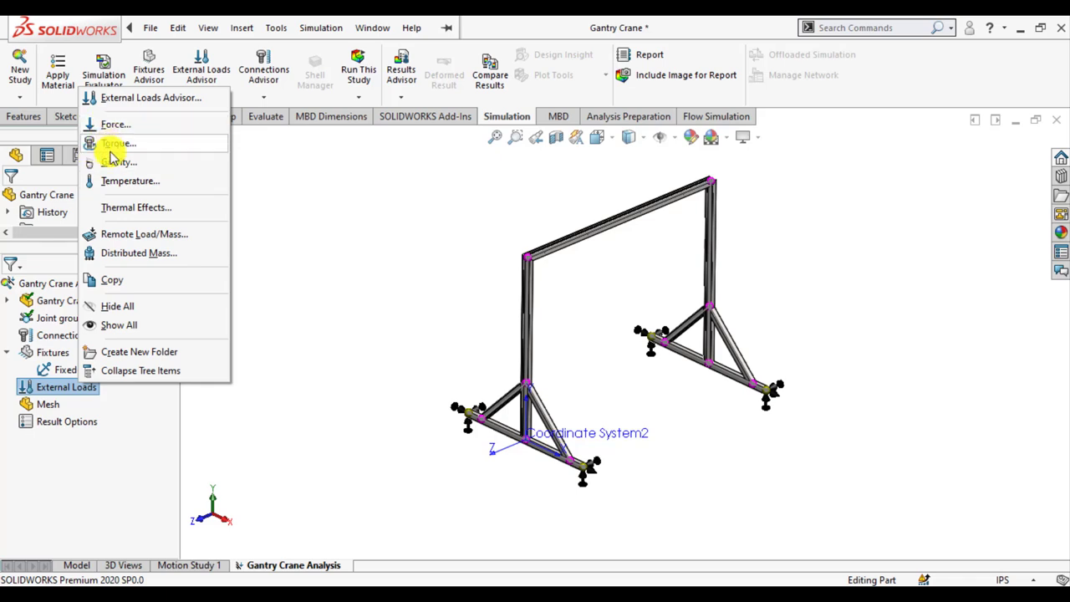
# Start a remote load on the top beam, referenced to Coordinate System2.
pyautogui.click(142, 237)
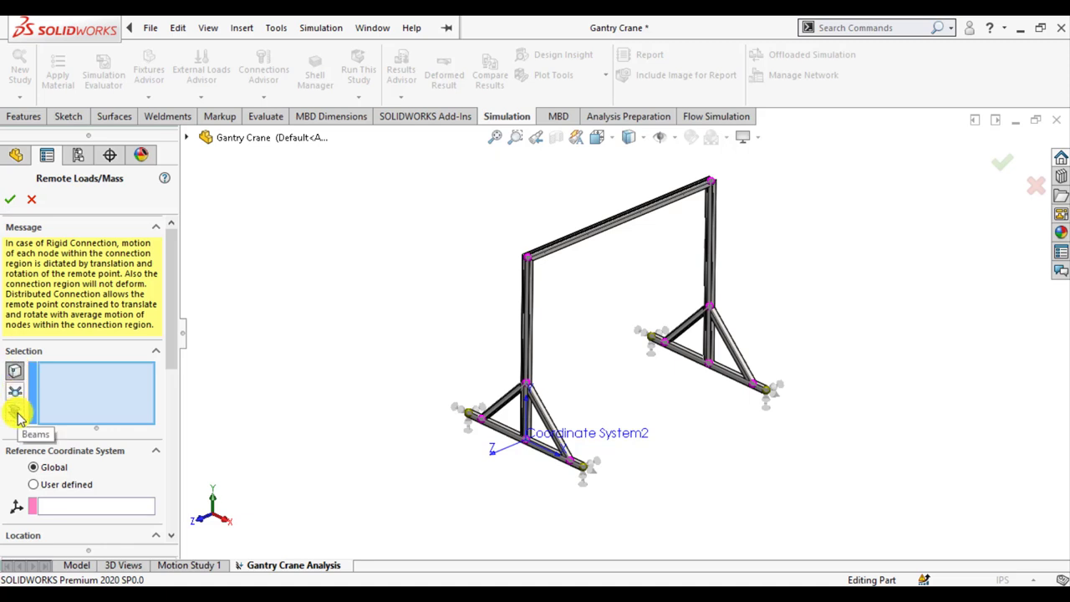
pyautogui.click(20, 414)
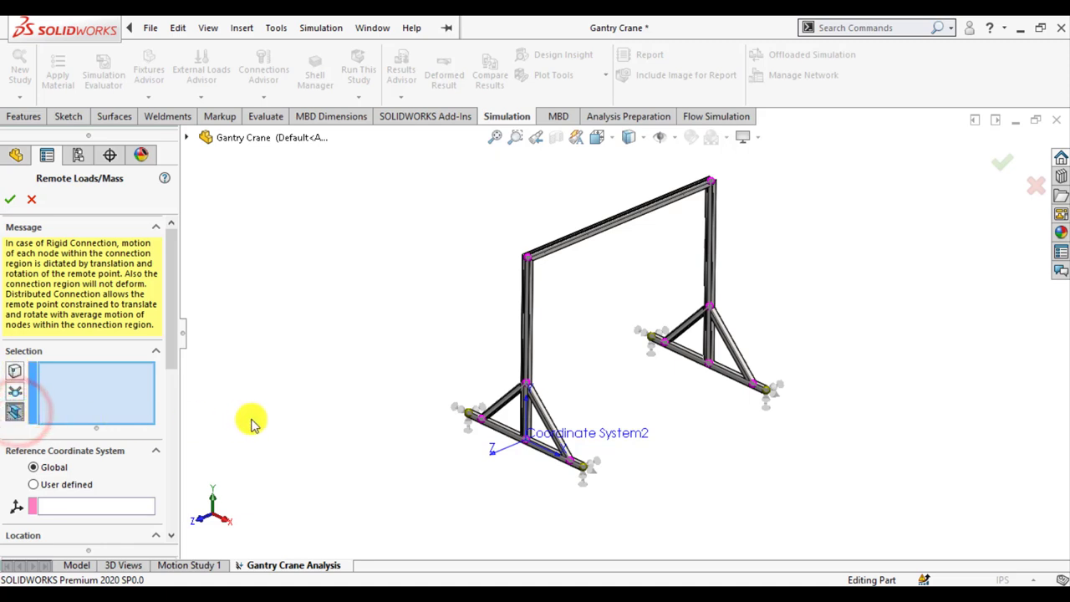
pyautogui.click(564, 251)
pyautogui.moveTo(578, 339)
pyautogui.mouseDown(button='middle')
pyautogui.moveTo(640, 279)
pyautogui.moveTo(332, 375)
pyautogui.mouseUp(button='middle')
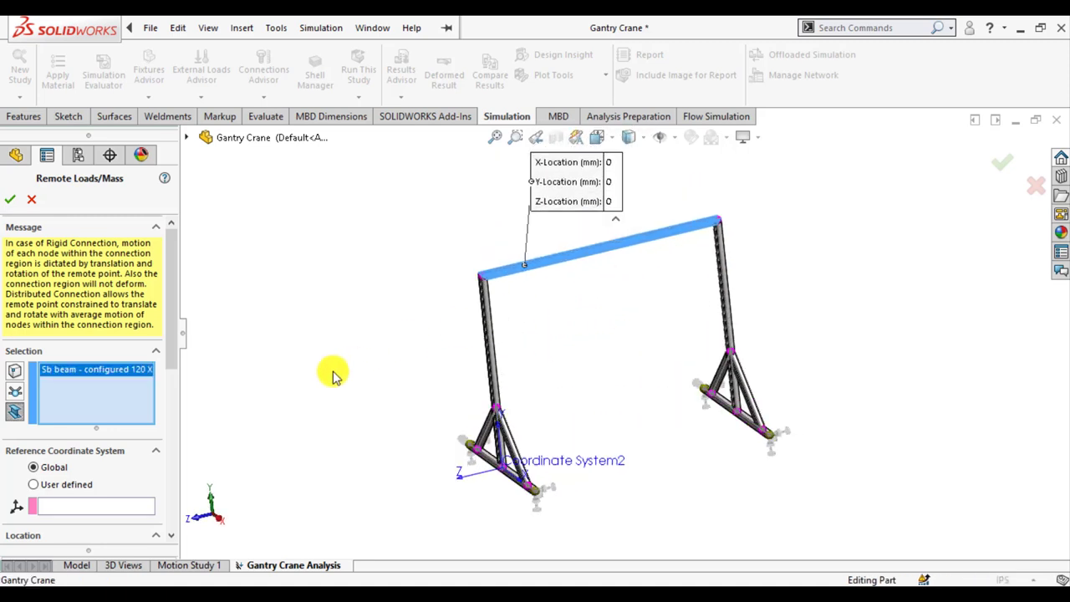
pyautogui.click(34, 485)
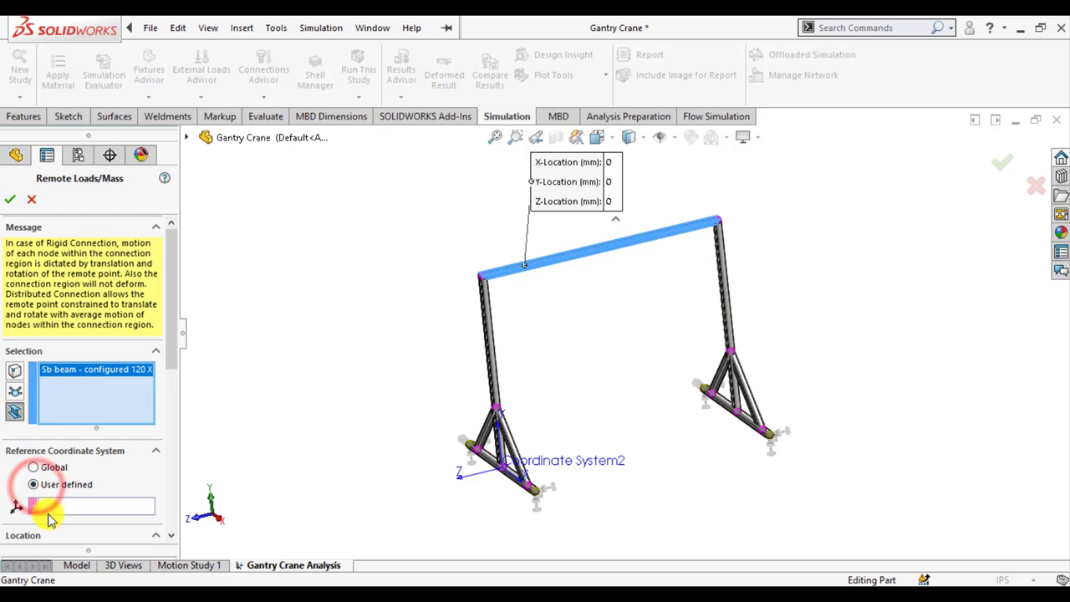
pyautogui.click(585, 462)
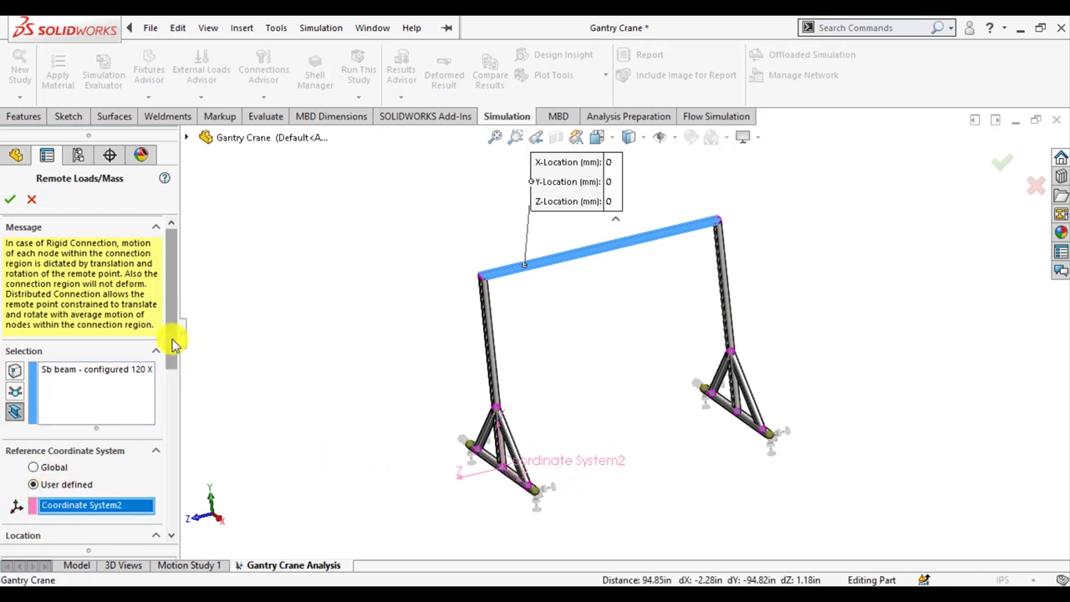
# Set the remote load to 1000 kgf along reversed Y at Z -60 in.
pyautogui.moveTo(171, 332); pyautogui.dragTo(172, 387)
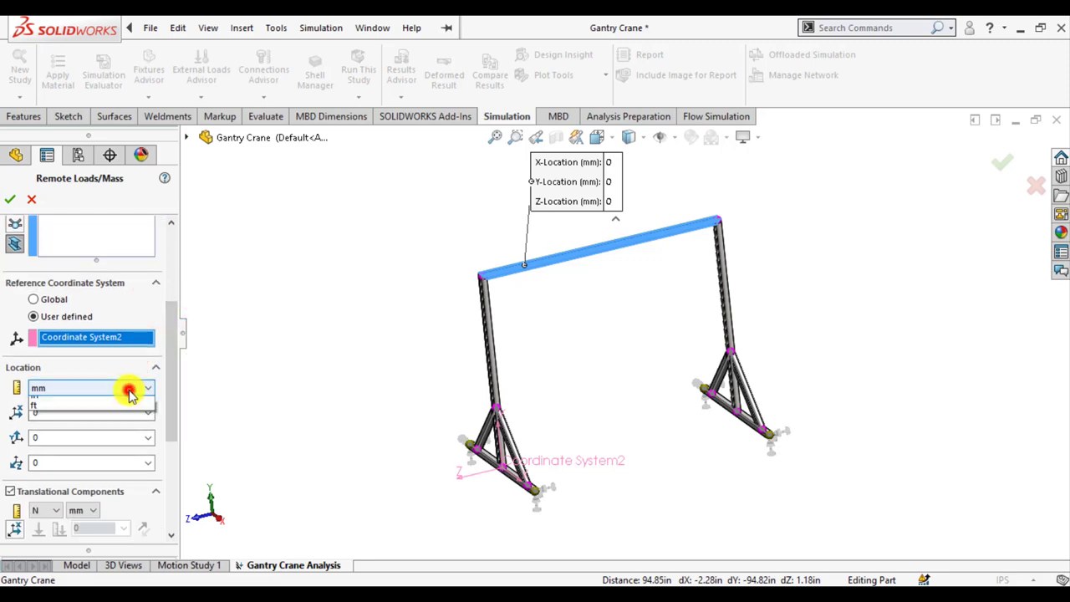
pyautogui.click(129, 389)
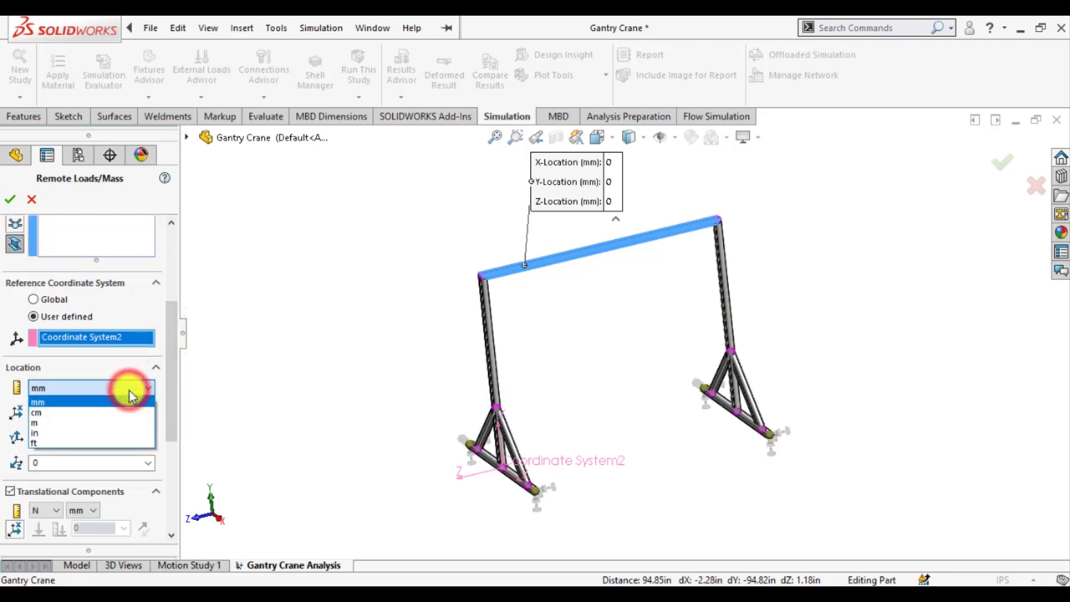
pyautogui.click(106, 432)
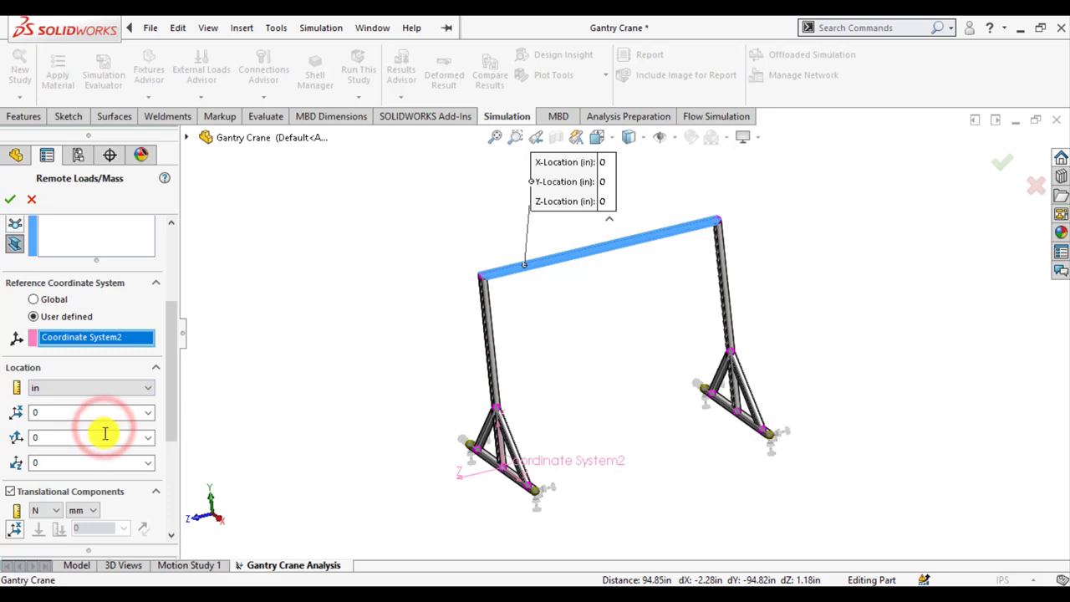
pyautogui.moveTo(171, 354); pyautogui.dragTo(169, 401)
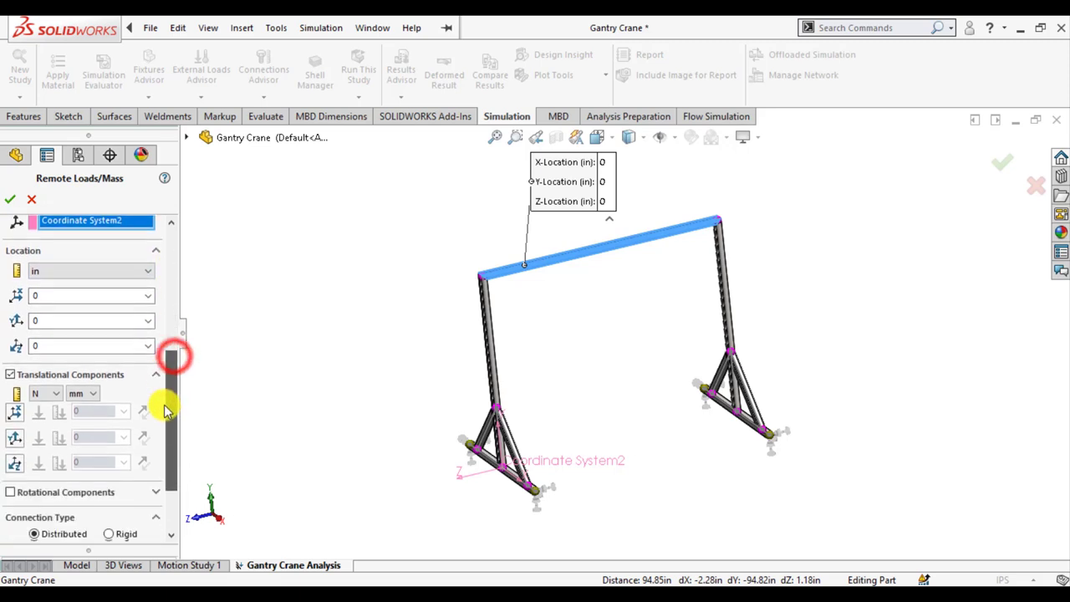
pyautogui.click(47, 394)
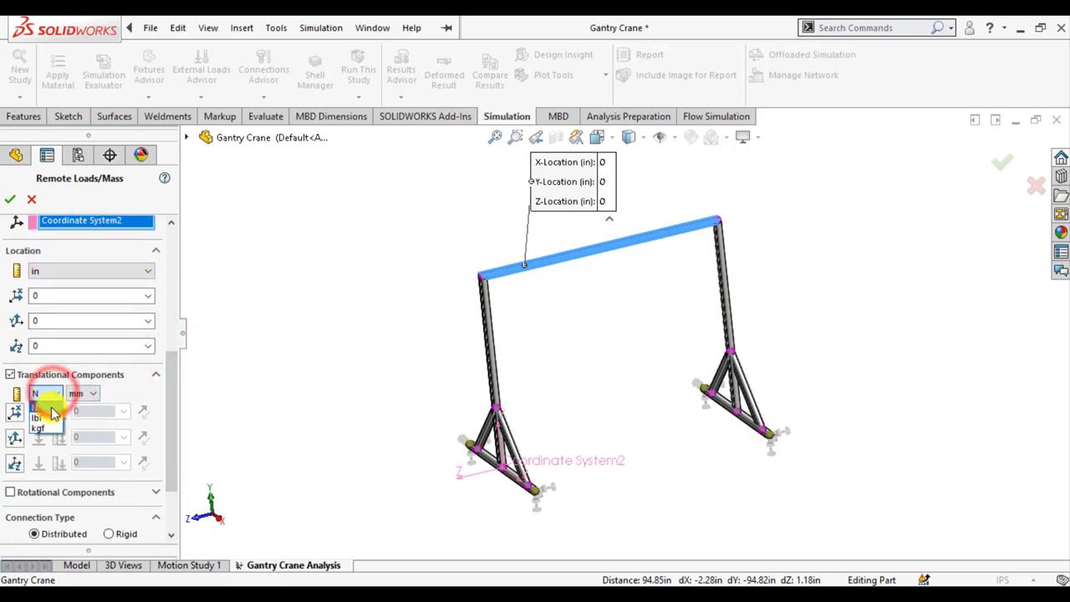
pyautogui.click(15, 437)
pyautogui.write('1000')
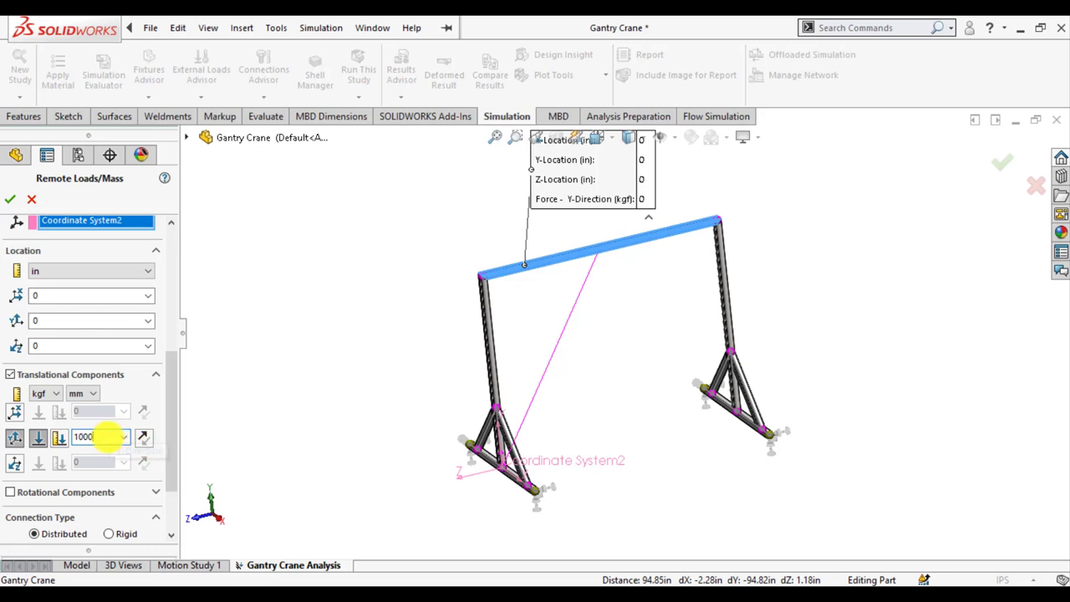
pyautogui.click(74, 350)
pyautogui.write('-60')
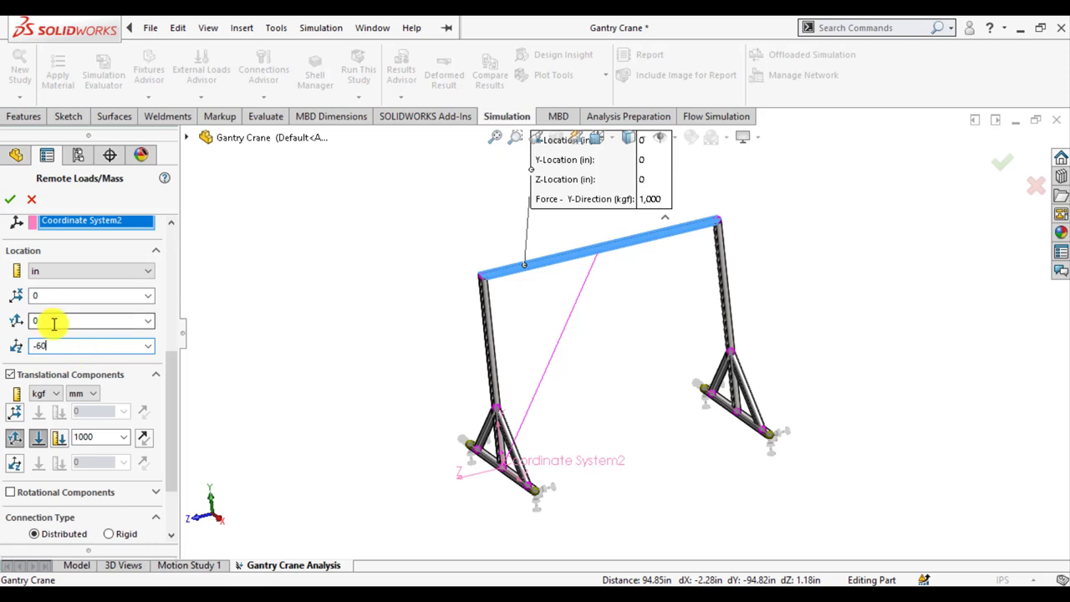
pyautogui.click(63, 321)
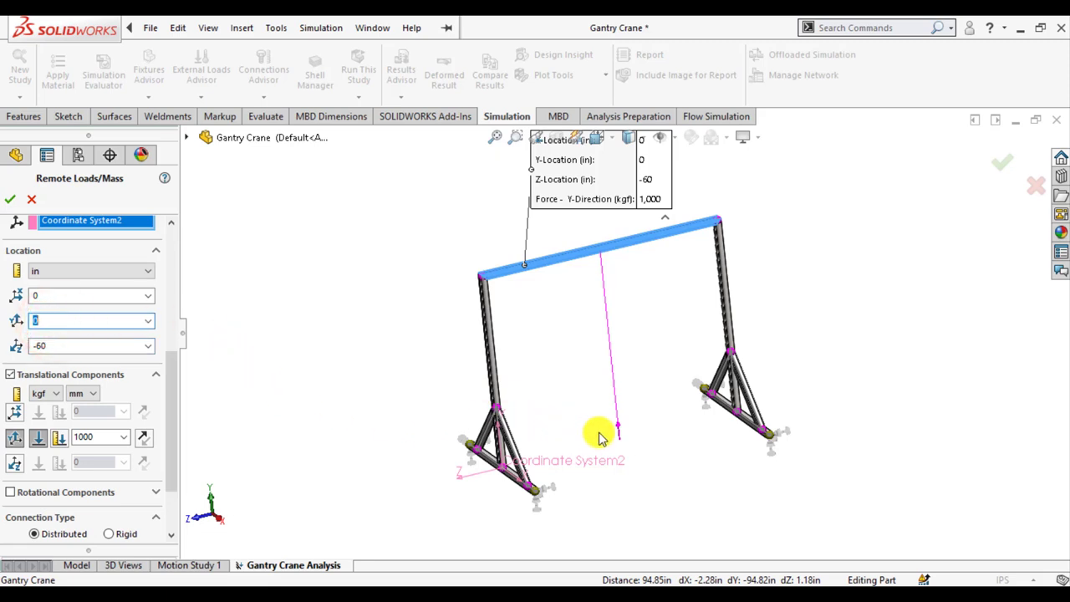
pyautogui.click(145, 437)
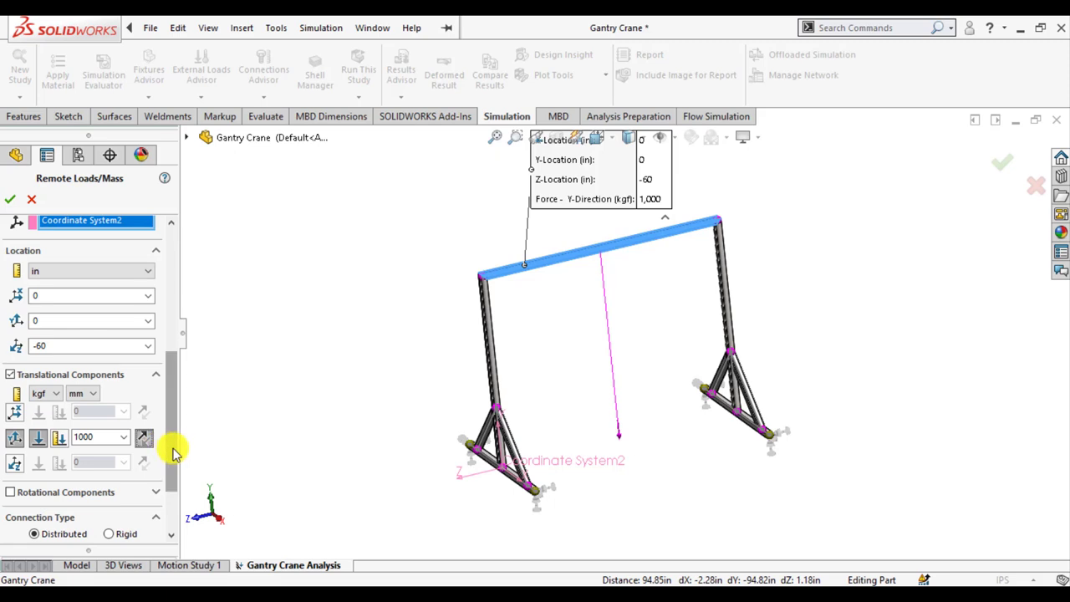
# Set the remote load symbol size to 200.
pyautogui.moveTo(172, 449); pyautogui.dragTo(173, 514)
pyautogui.click(72, 528)
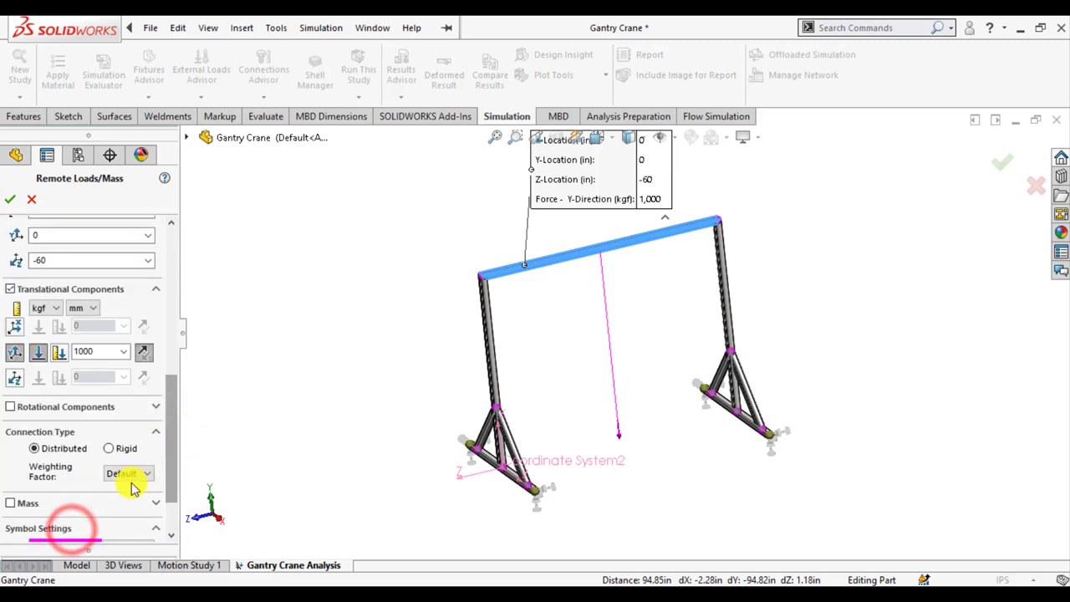
pyautogui.moveTo(173, 461); pyautogui.dragTo(167, 510)
pyautogui.doubleClick(91, 504)
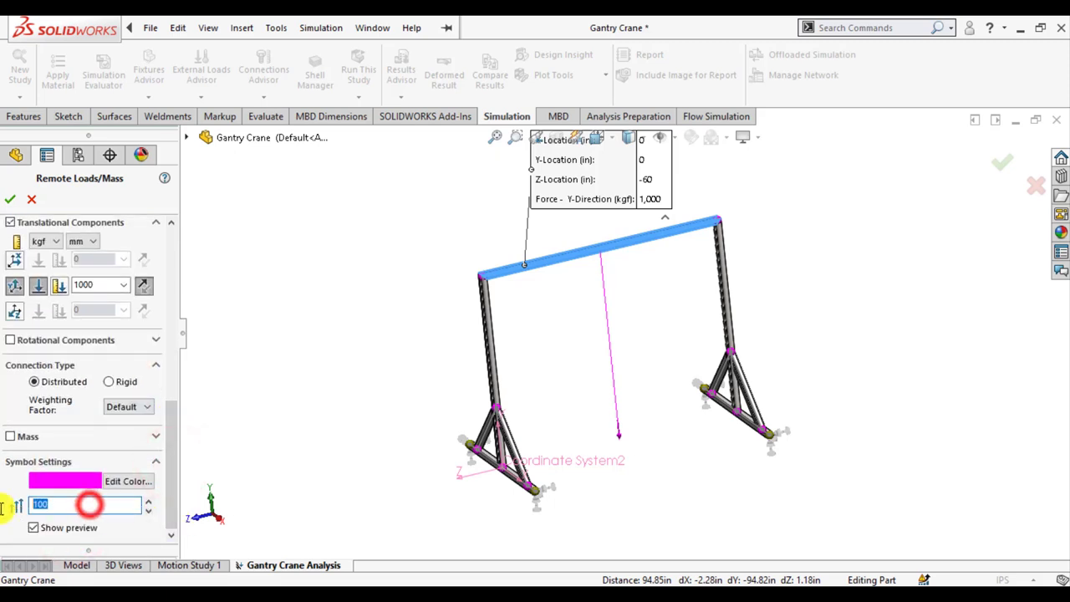
pyautogui.write('2')
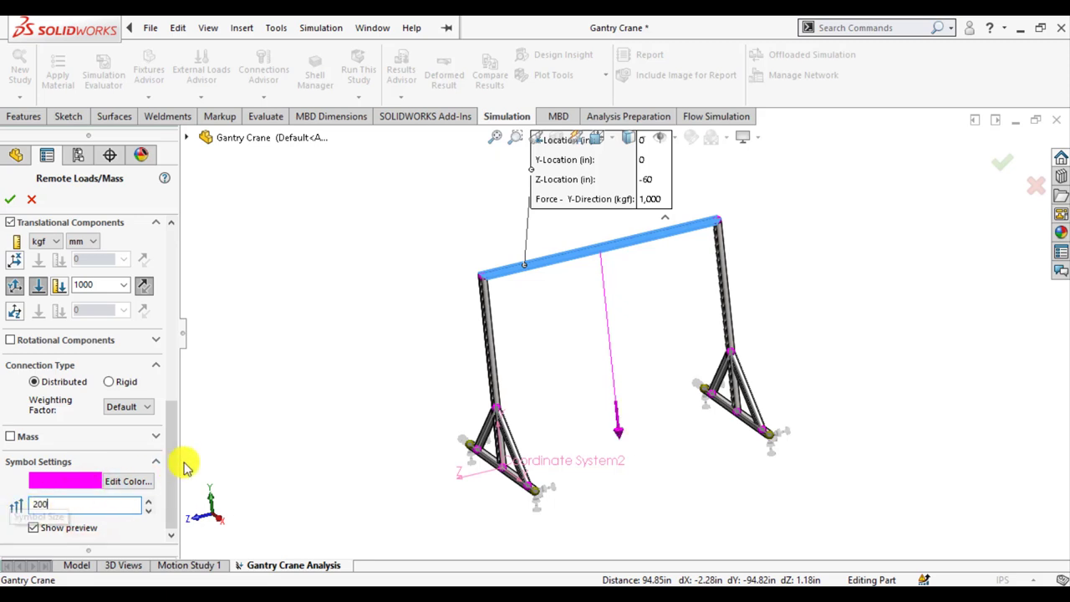
# Accept the 1000 kgf remote load and orbit the view to inspect its downward arrow.
pyautogui.click(8, 200)
pyautogui.moveTo(477, 363); pyautogui.dragTo(490, 402, button='middle')
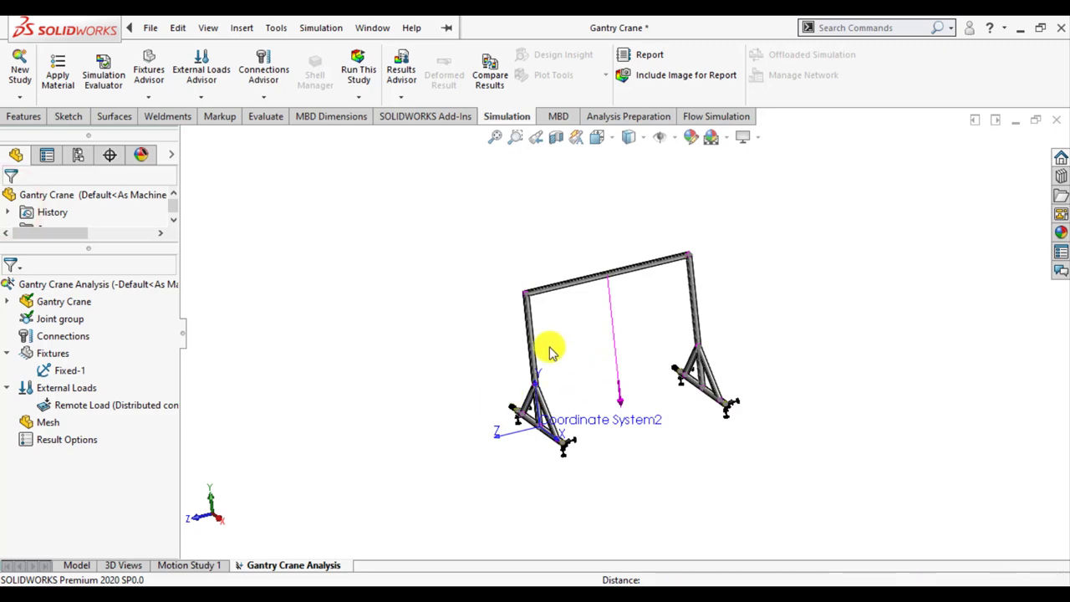
pyautogui.moveTo(549, 353)
pyautogui.mouseDown(button='middle')
pyautogui.moveTo(518, 359)
pyautogui.moveTo(564, 377)
pyautogui.moveTo(631, 359)
pyautogui.mouseUp(button='middle')
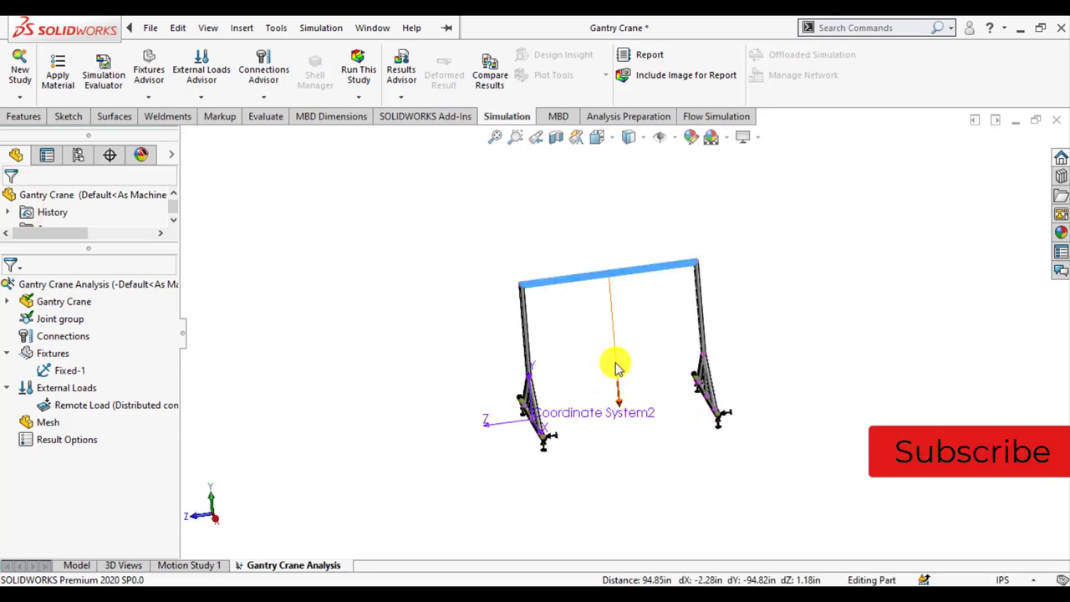
pyautogui.moveTo(571, 378); pyautogui.dragTo(597, 365, button='middle')
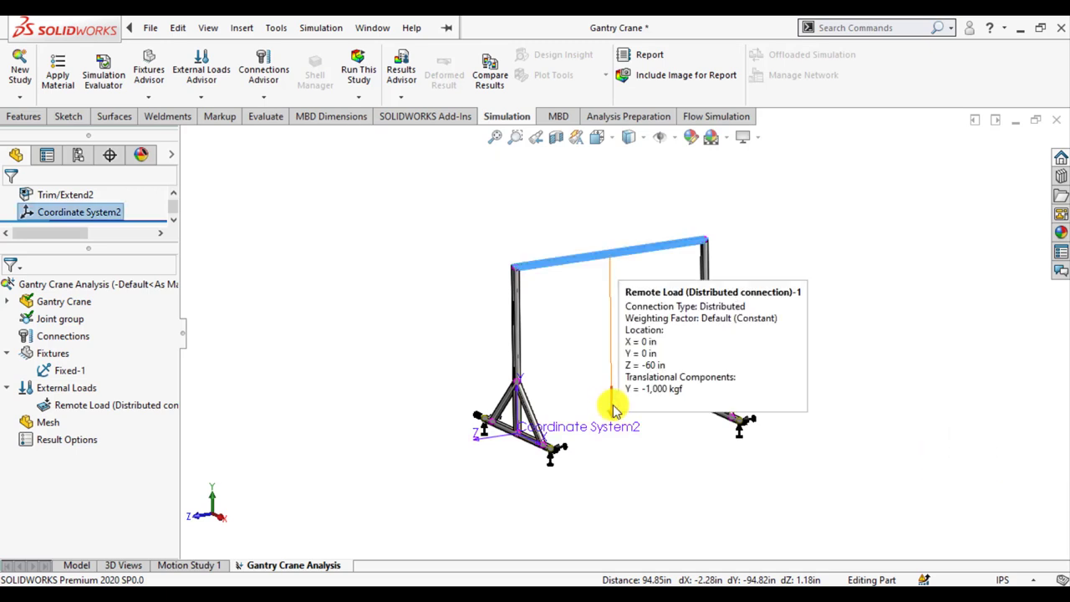
pyautogui.moveTo(611, 408); pyautogui.dragTo(390, 366, button='middle')
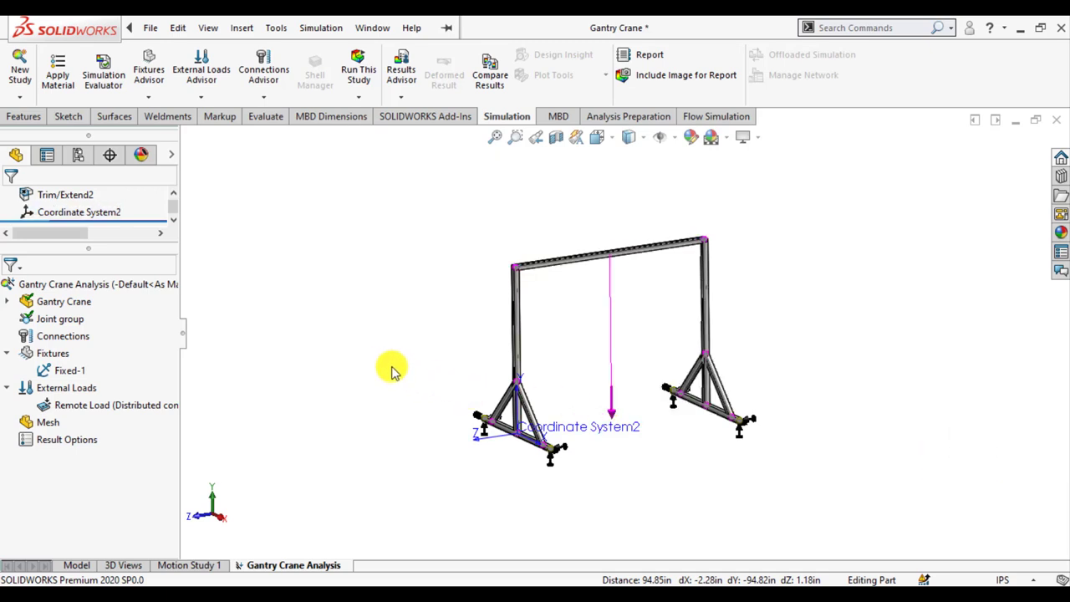
pyautogui.click(380, 366)
pyautogui.scroll(-3, 585, 335)
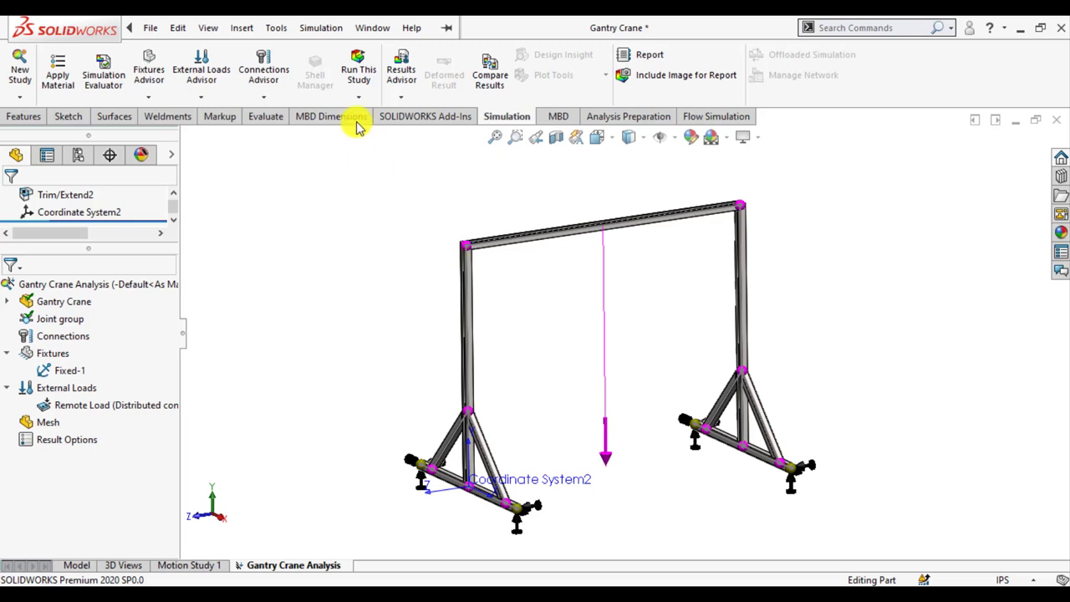
pyautogui.rightClick(30, 422)
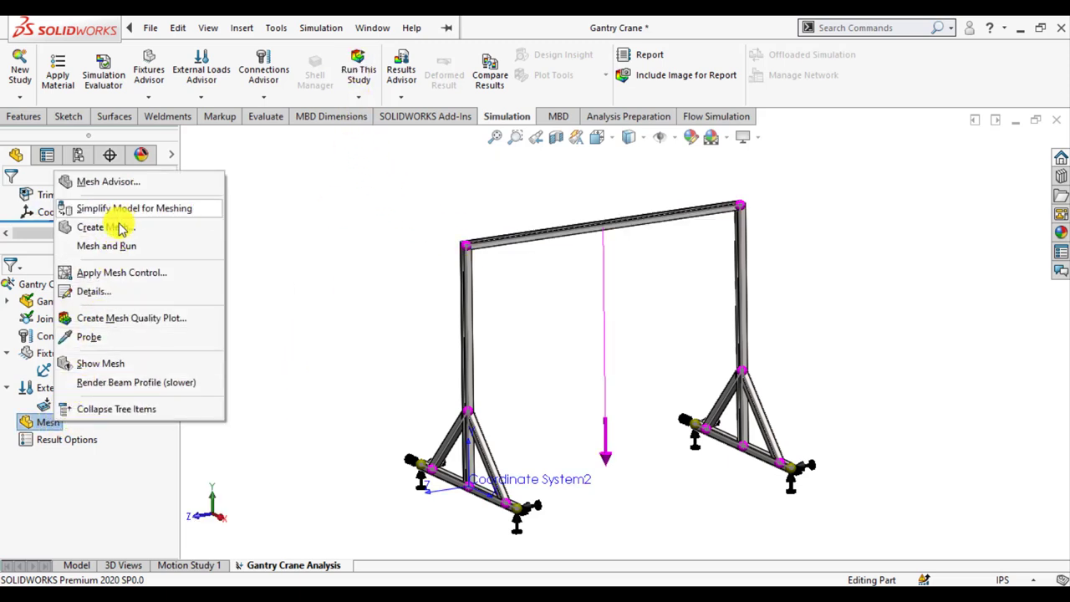
# Mesh the gantry and run the study to produce Stress1 and Displacement1 results.
pyautogui.click(117, 227)
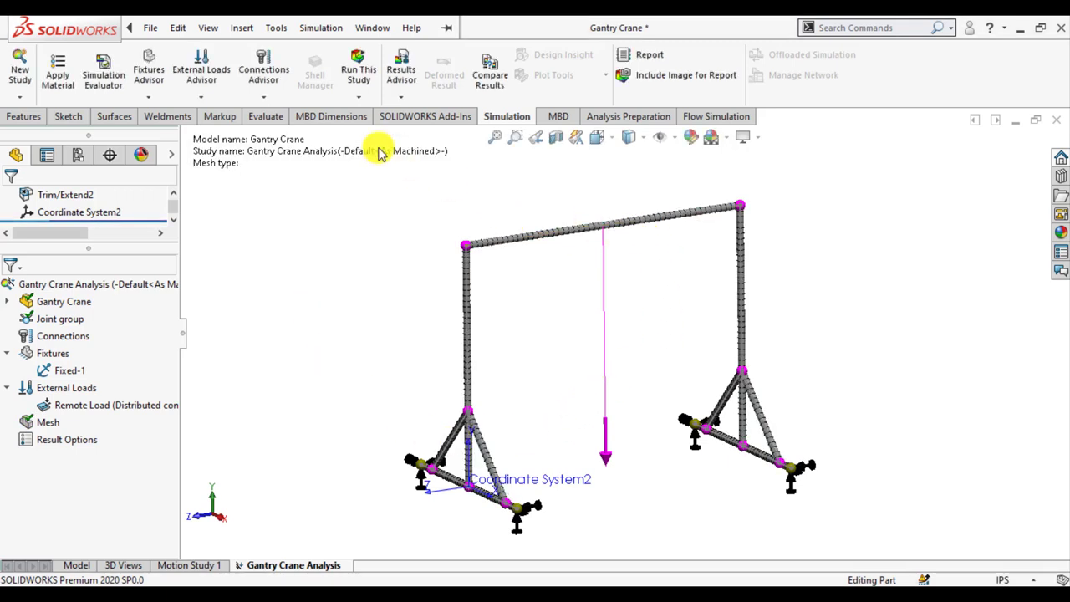
pyautogui.click(361, 72)
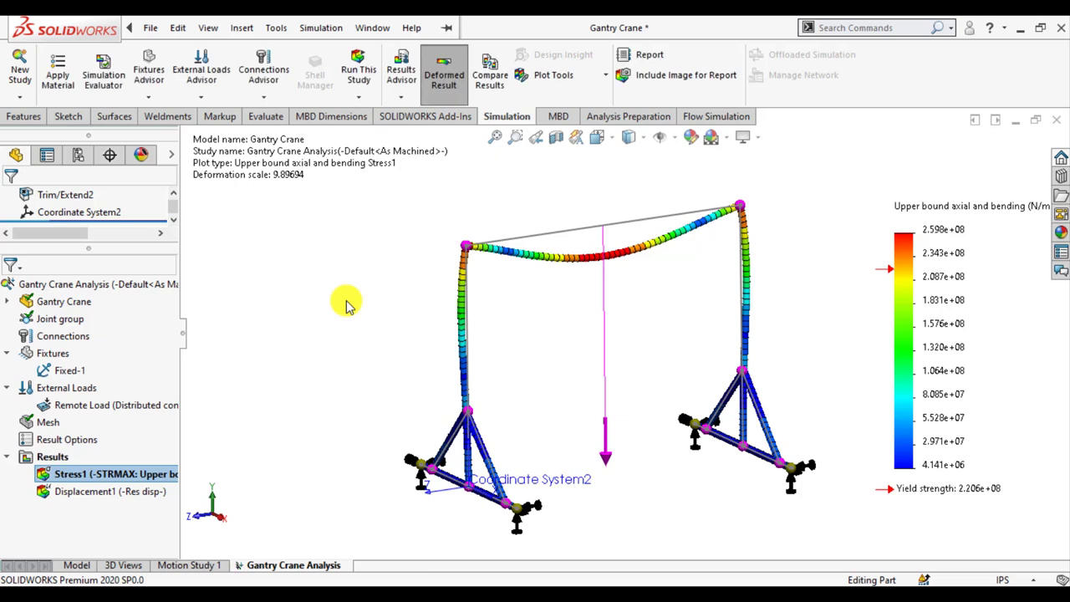
# Change Stress1 to N/mm^2 (MPa) units with floating-point legend numbers.
pyautogui.rightClick(79, 481)
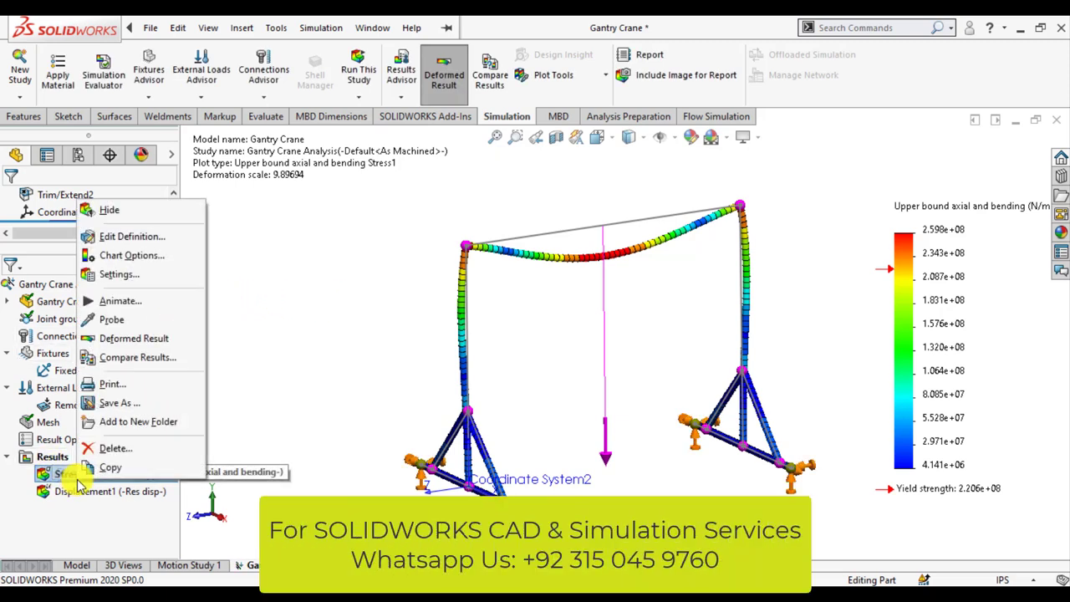
pyautogui.click(121, 239)
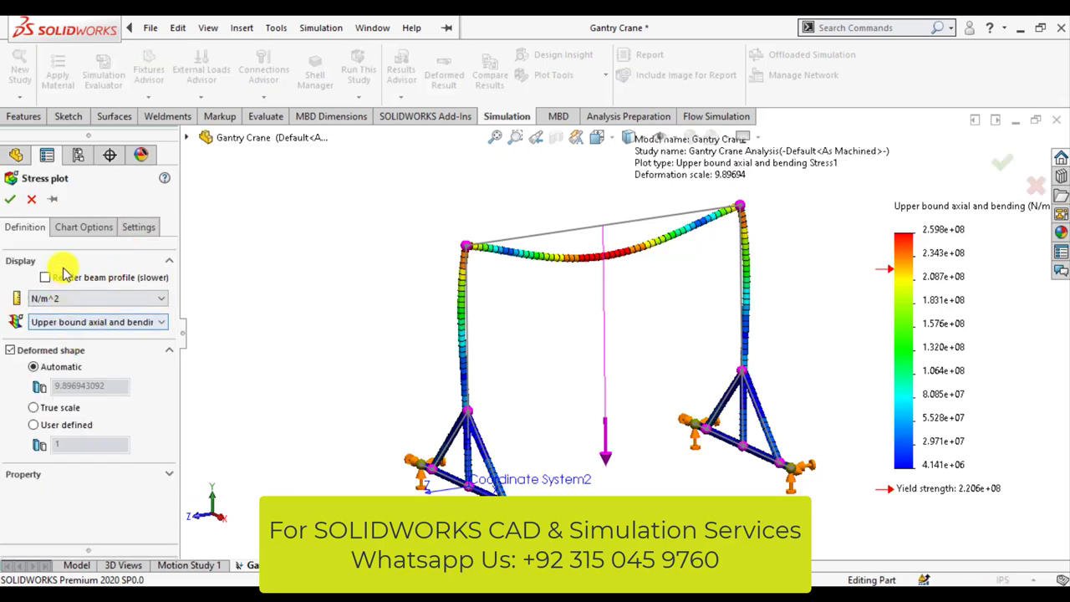
pyautogui.click(79, 298)
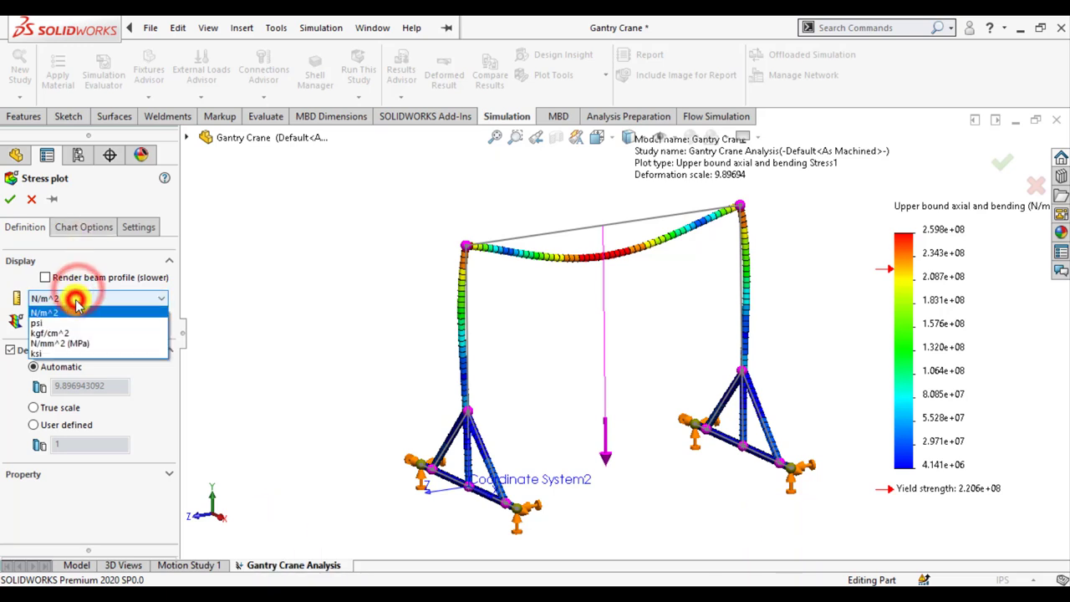
pyautogui.click(54, 349)
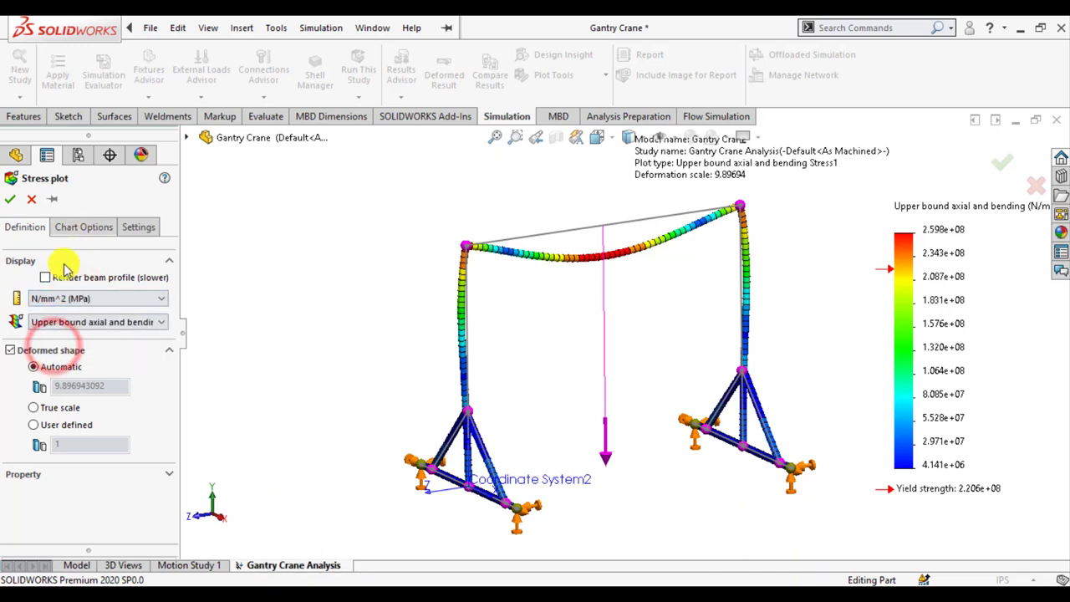
pyautogui.click(84, 226)
pyautogui.scroll(-3, 17, 405)
pyautogui.scroll(-1, 16, 406)
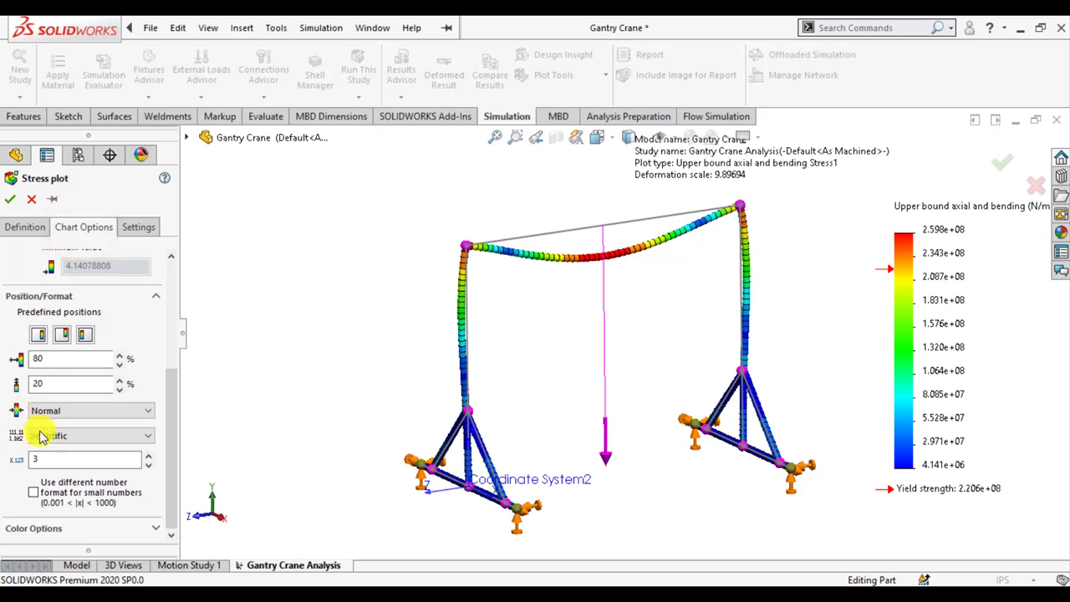
pyautogui.click(53, 436)
pyautogui.click(53, 462)
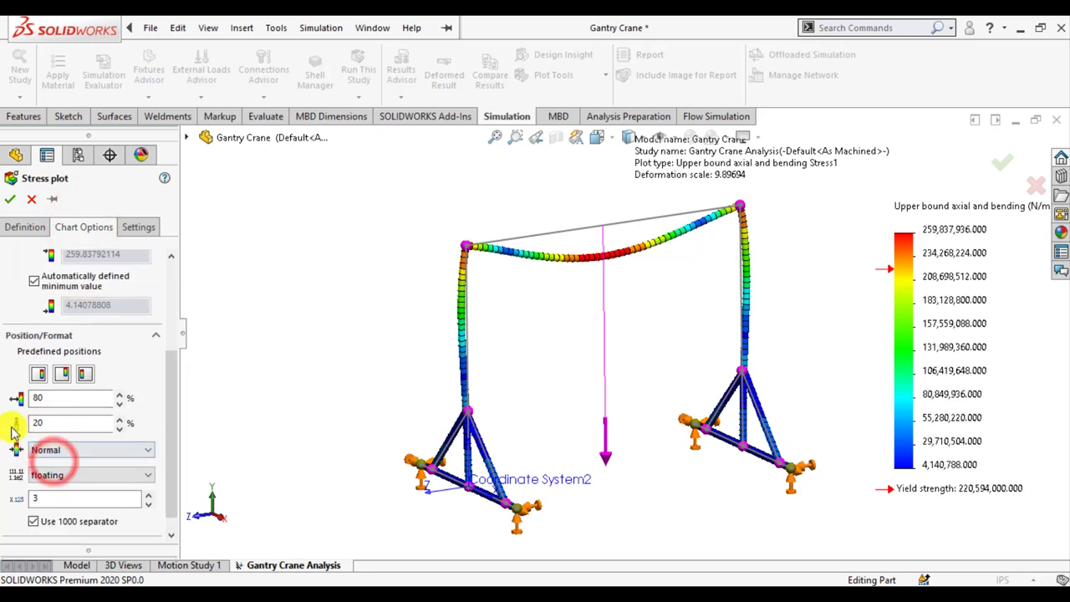
pyautogui.click(8, 204)
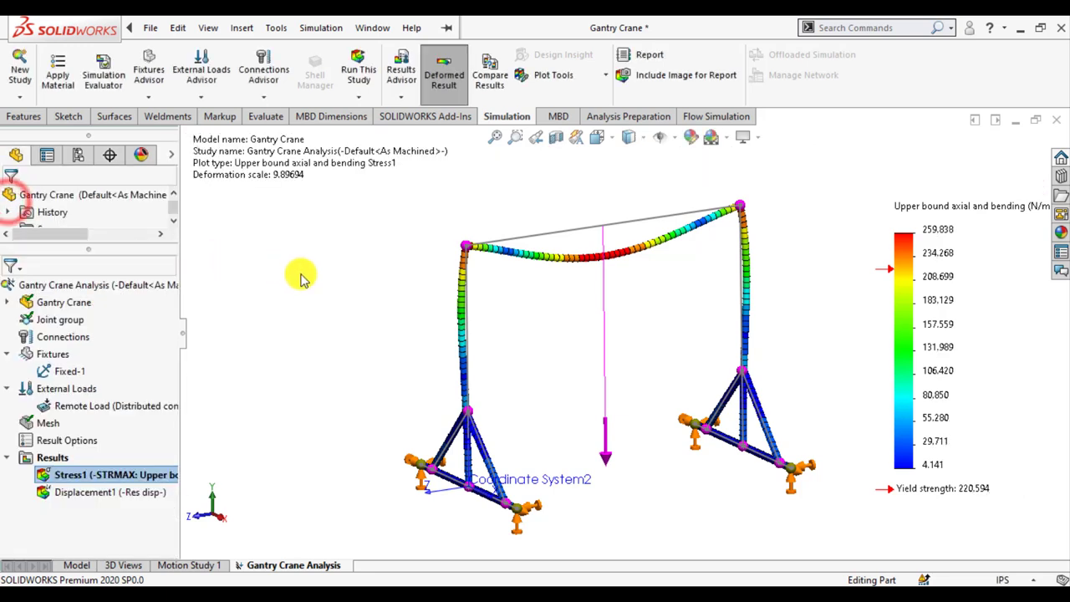
# Clear the selection and orbit the Stress1 plot to a slightly rotated angle.
pyautogui.click(262, 329)
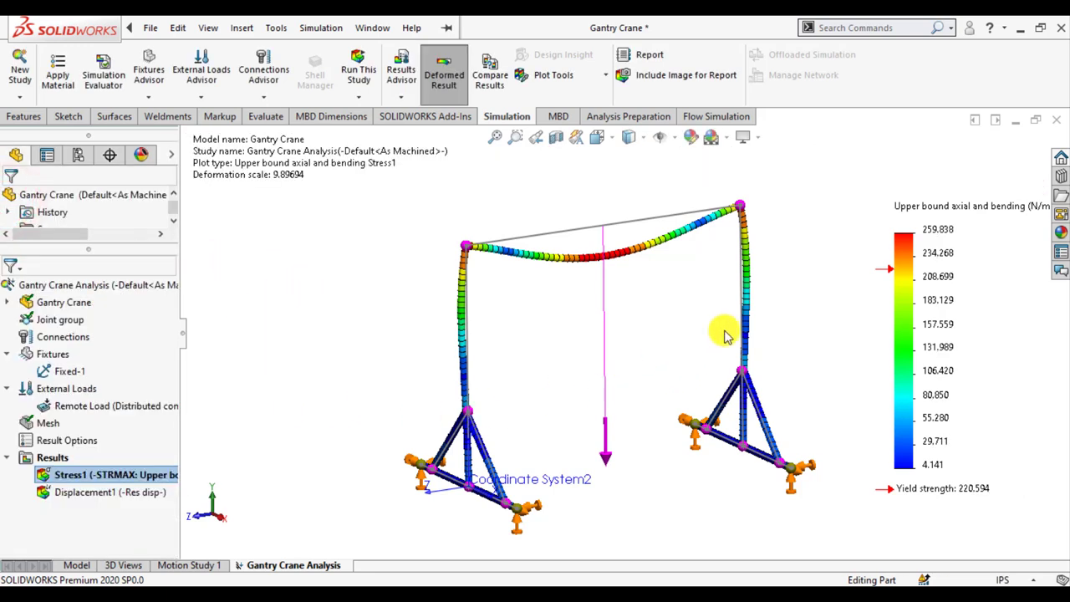
pyautogui.click(685, 346)
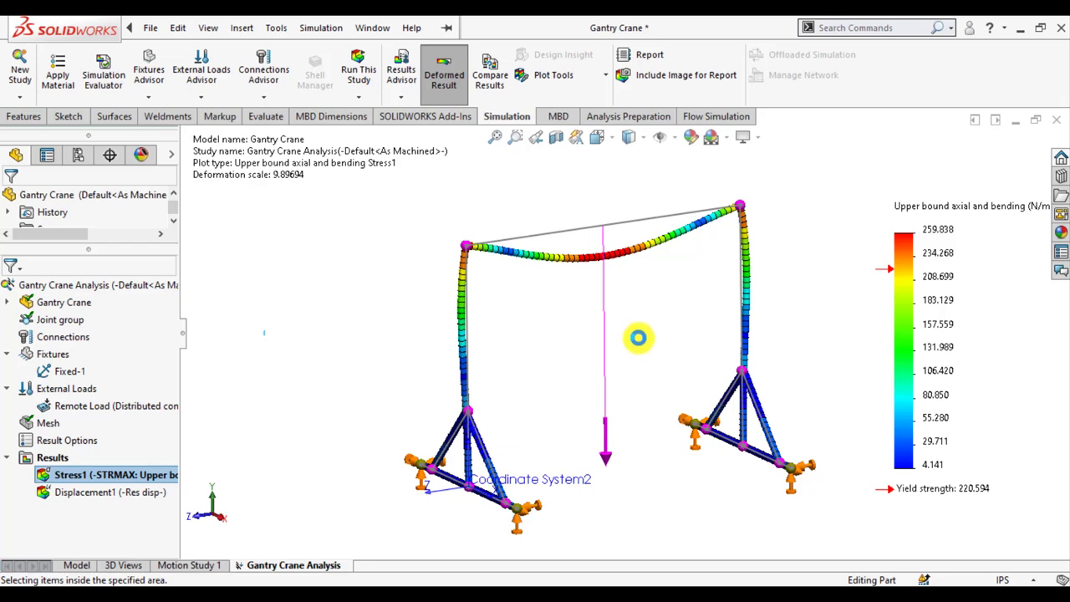
pyautogui.moveTo(641, 353)
pyautogui.mouseDown(button='middle')
pyautogui.moveTo(697, 326)
pyautogui.moveTo(644, 377)
pyautogui.moveTo(683, 387)
pyautogui.moveTo(677, 377)
pyautogui.mouseUp(button='middle')
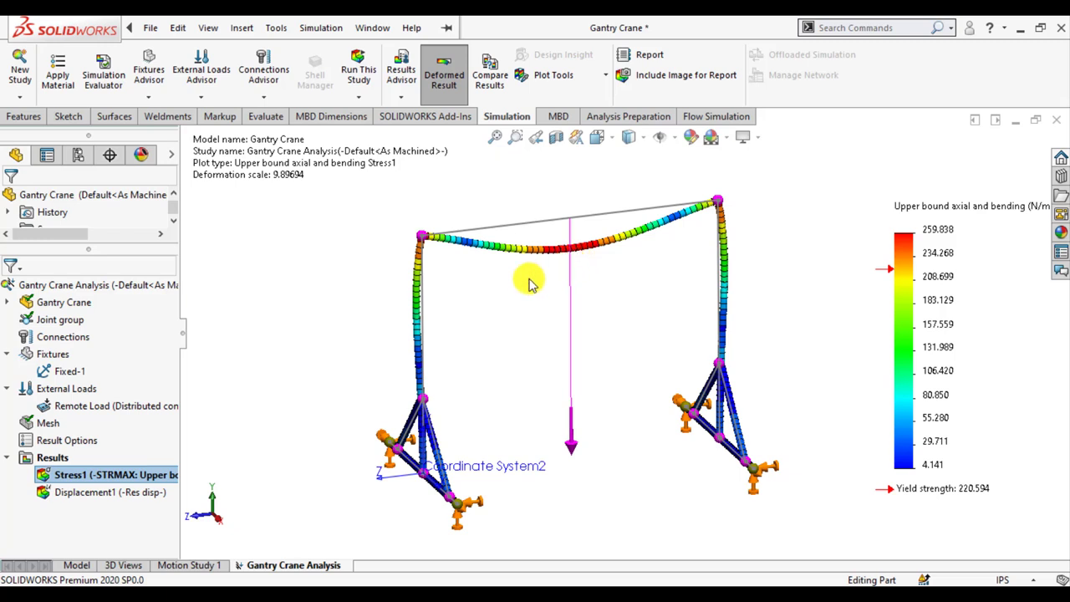
# Show Displacement1 with floating-decimal legend values and a translucent undeformed model superimposed.
pyautogui.doubleClick(70, 498)
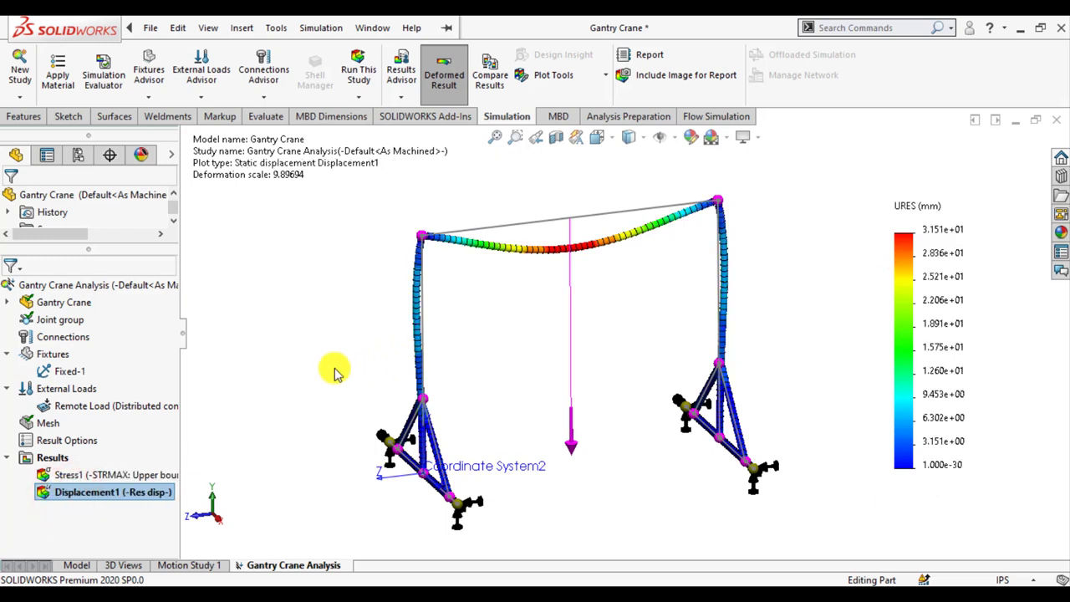
pyautogui.rightClick(115, 496)
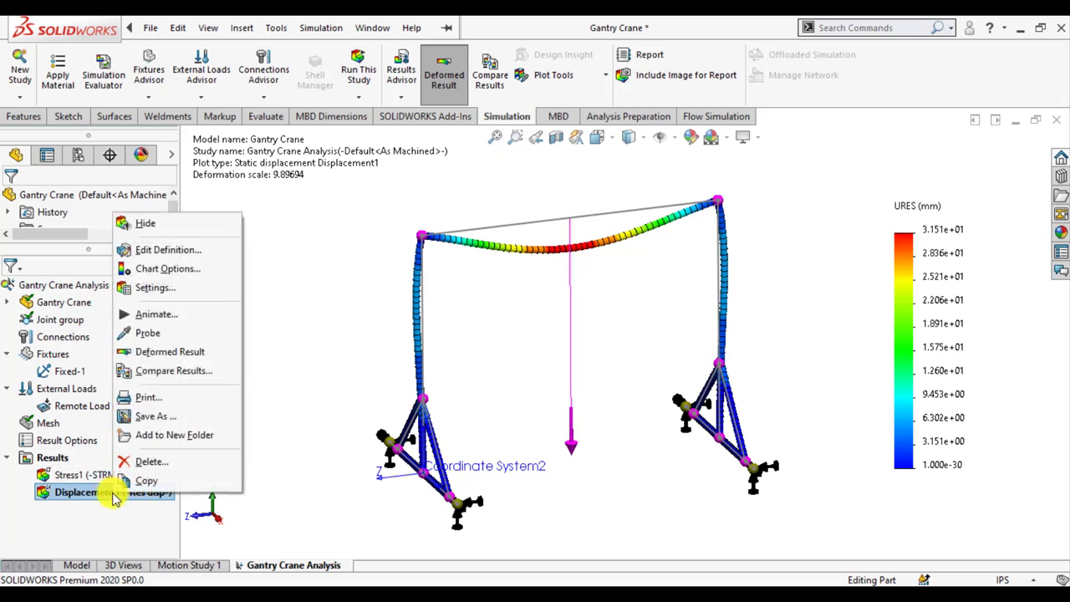
pyautogui.click(171, 249)
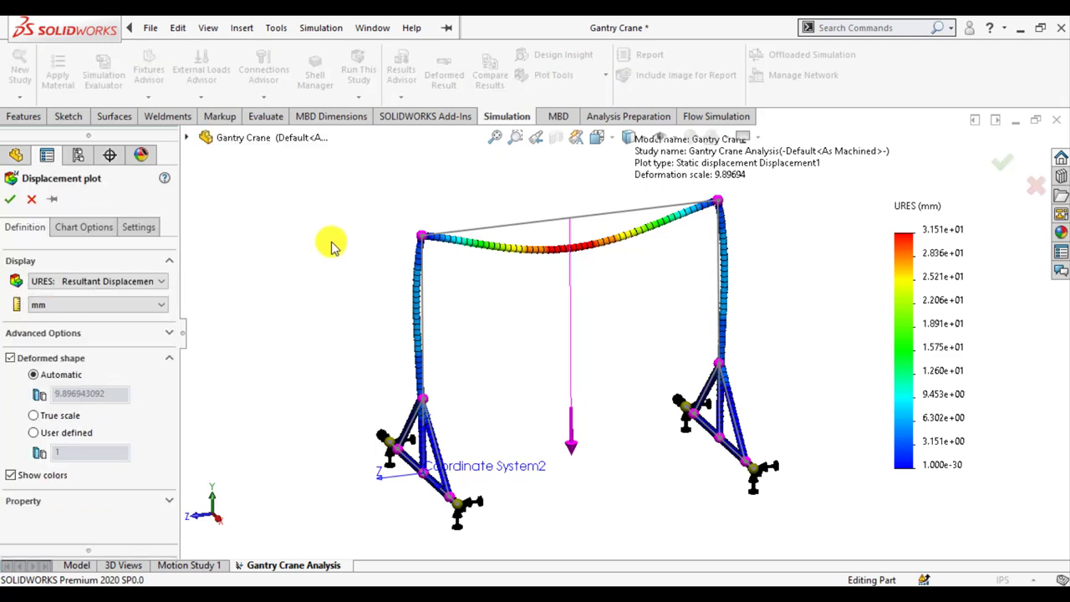
pyautogui.click(78, 227)
pyautogui.scroll(-5, 66, 414)
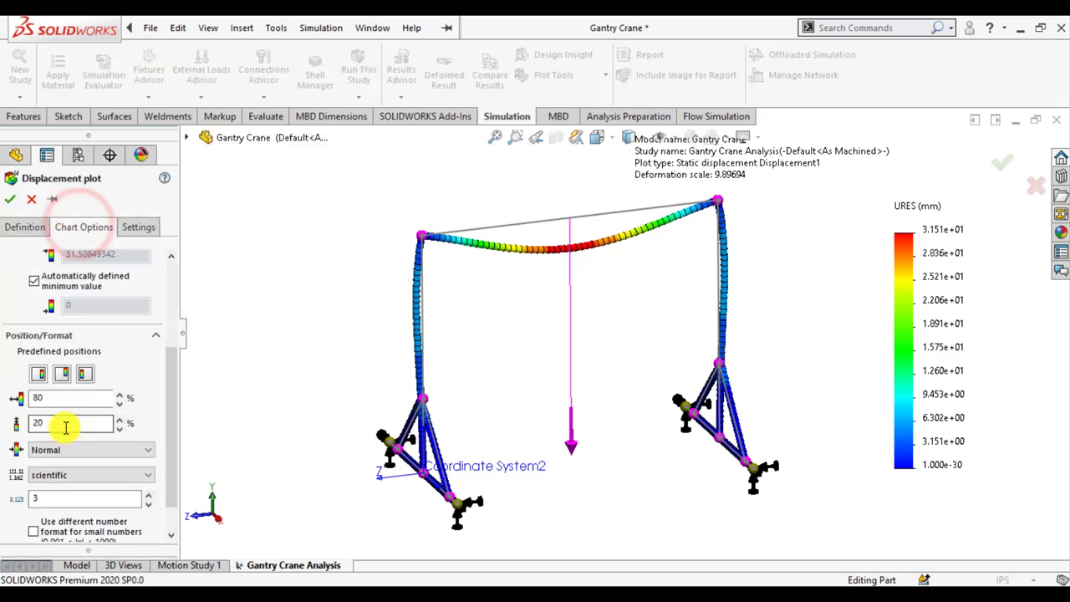
pyautogui.click(66, 475)
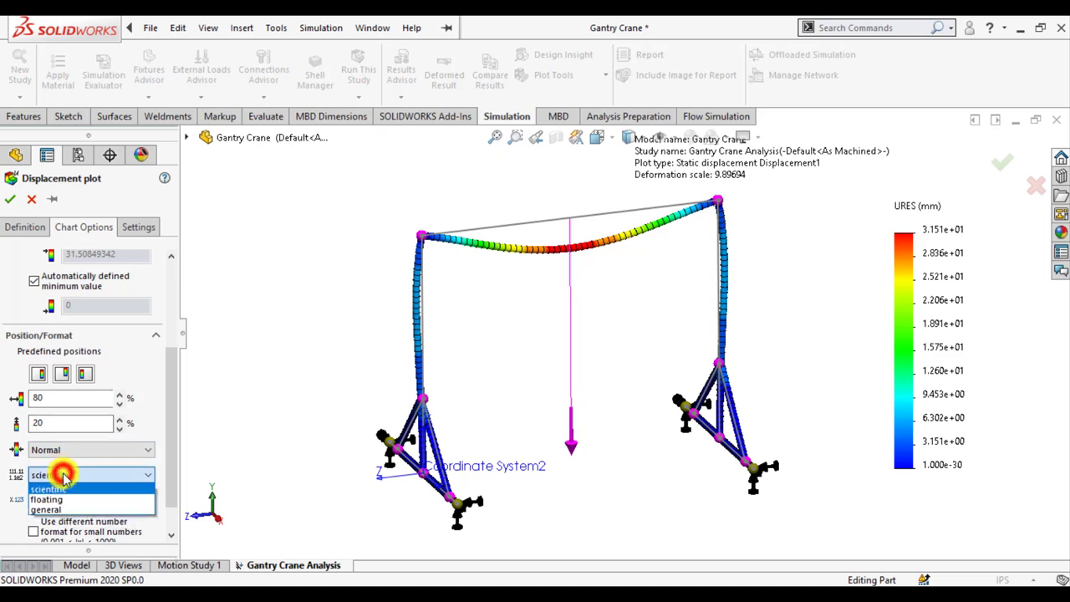
pyautogui.click(63, 500)
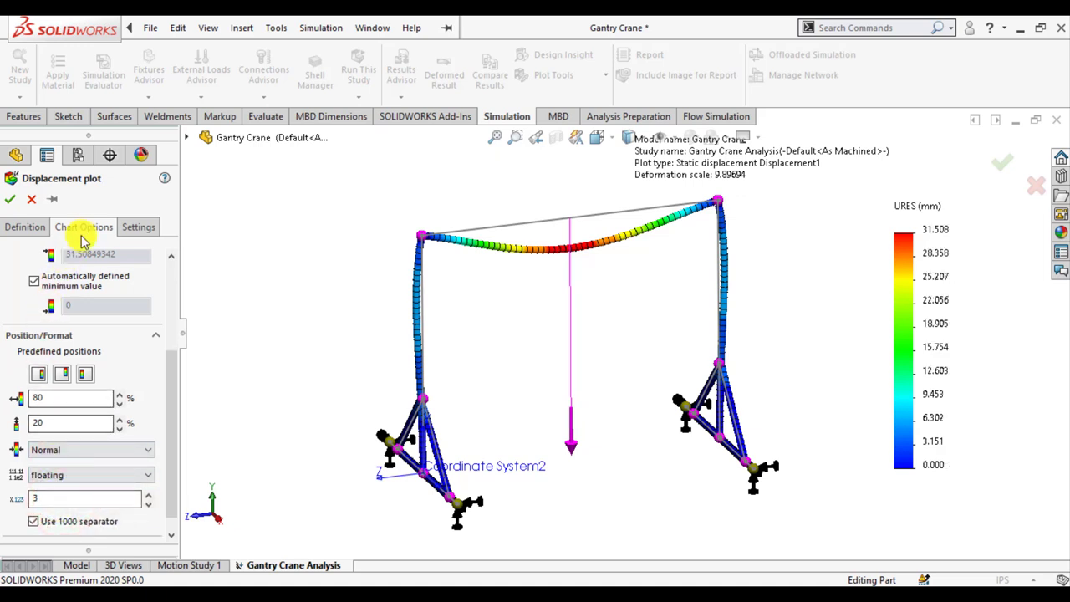
pyautogui.click(139, 228)
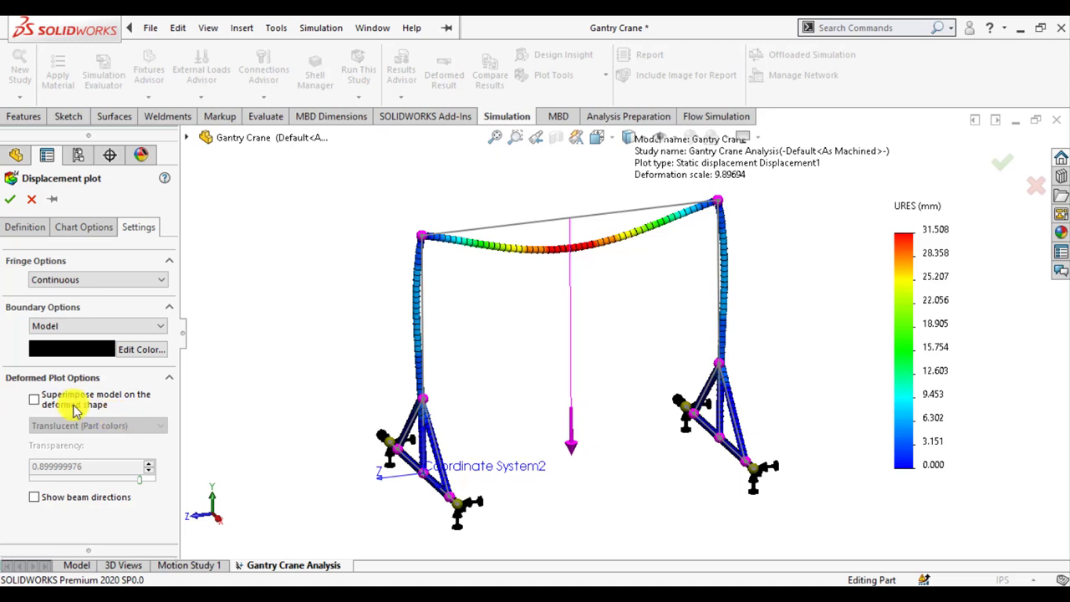
pyautogui.click(34, 400)
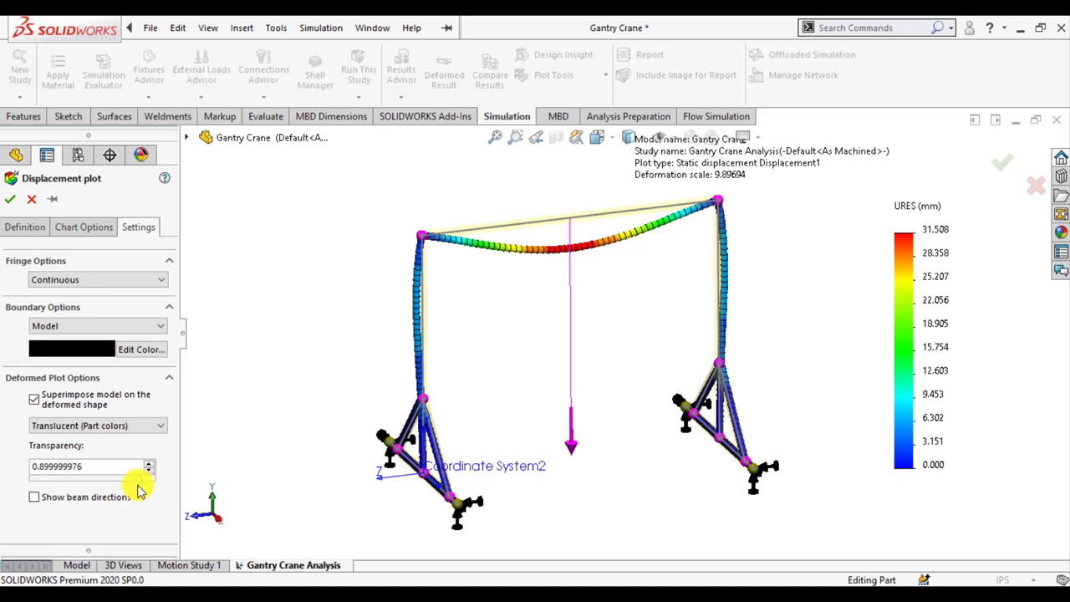
pyautogui.moveTo(138, 487); pyautogui.dragTo(94, 483)
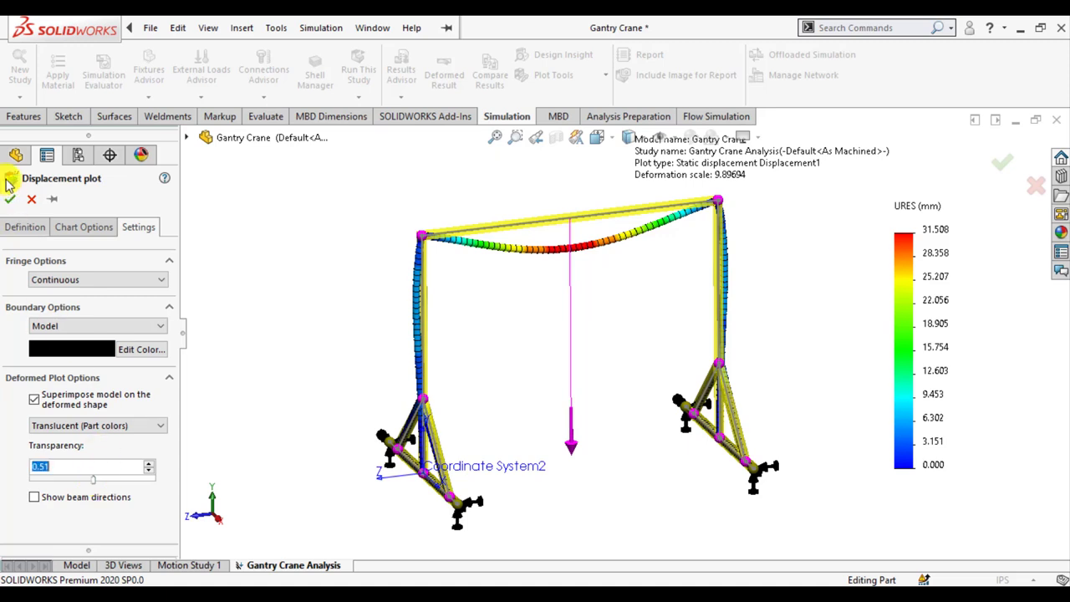
pyautogui.click(9, 203)
# Animate Displacement1 back and forth with 24 frames at speed 81, viewing it from another angle.
pyautogui.click(305, 303)
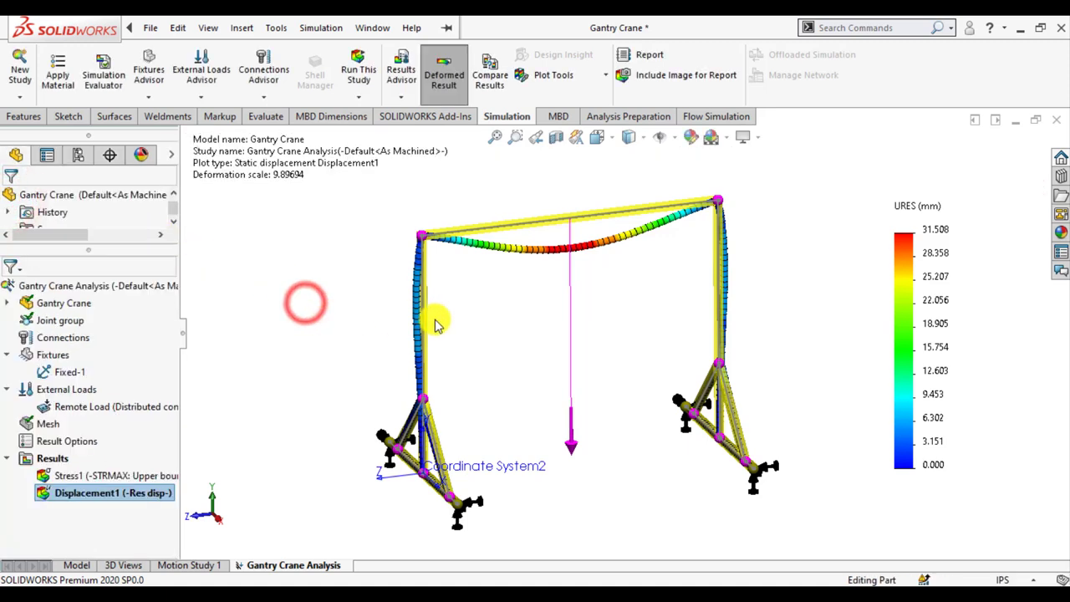
pyautogui.scroll(-2, 632, 257)
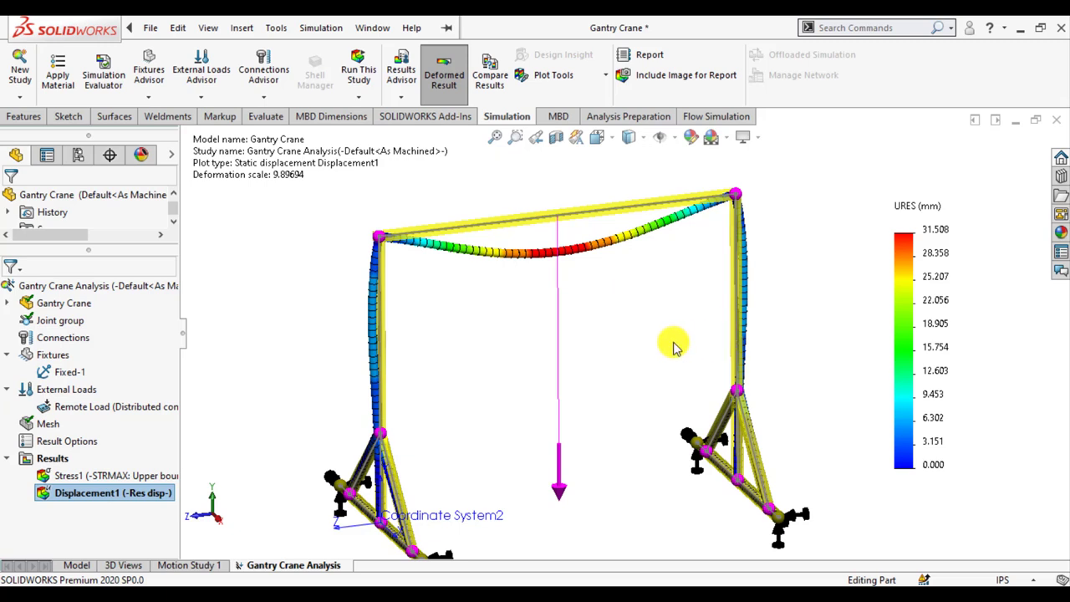
pyautogui.rightClick(138, 498)
pyautogui.click(167, 316)
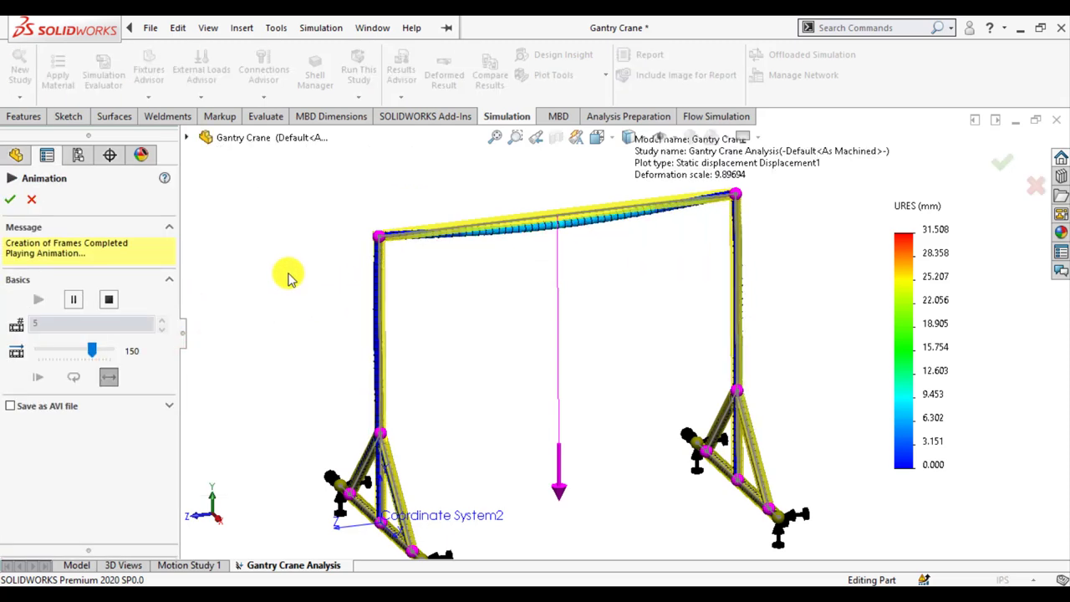
pyautogui.click(107, 298)
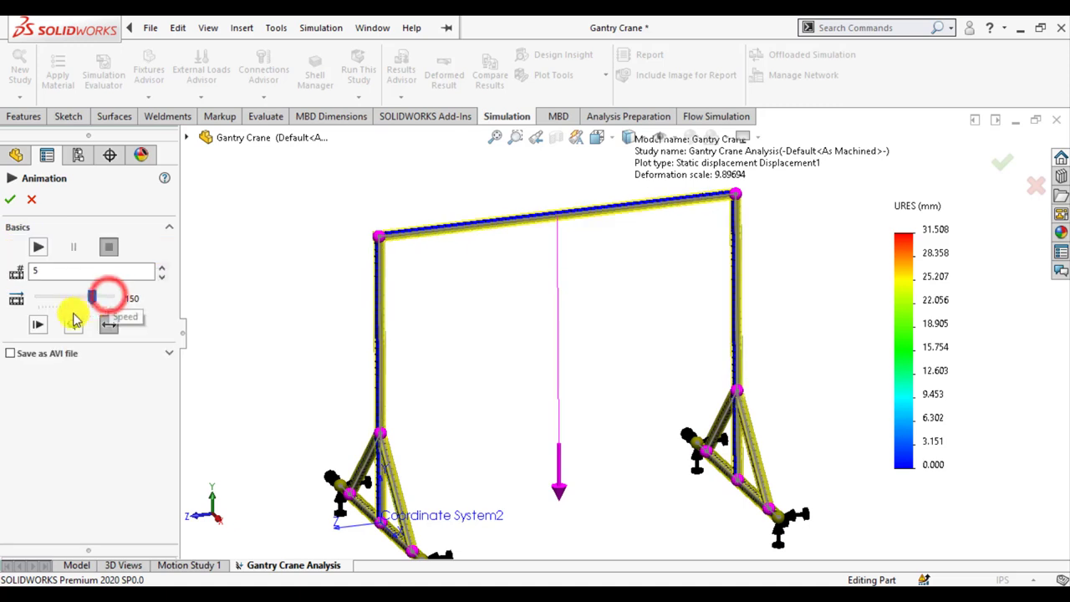
pyautogui.doubleClick(46, 271)
pyautogui.write('24')
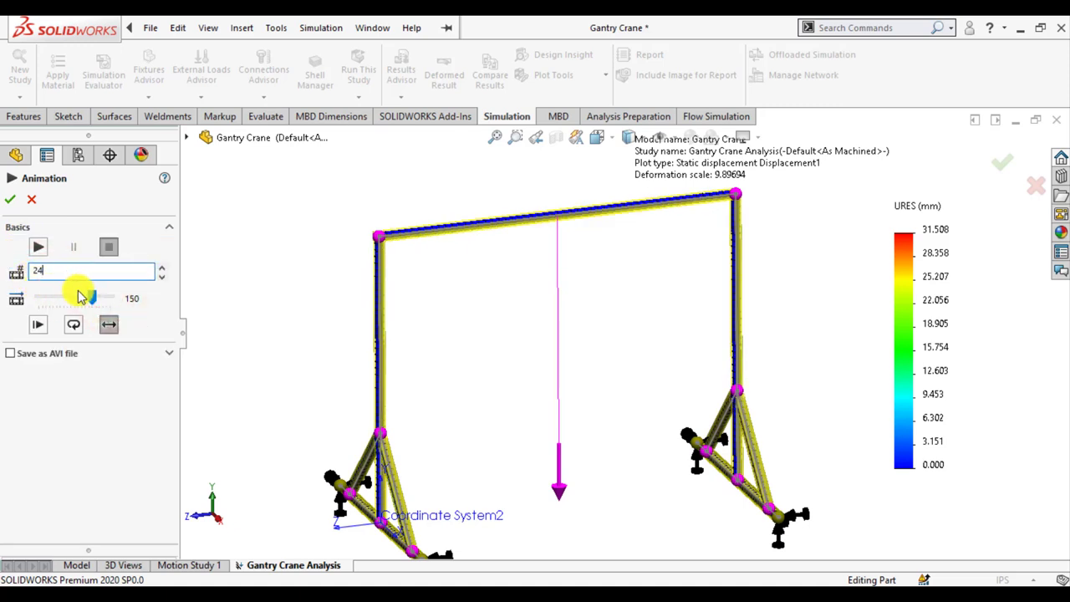
pyautogui.moveTo(94, 301); pyautogui.dragTo(68, 298)
pyautogui.click(107, 325)
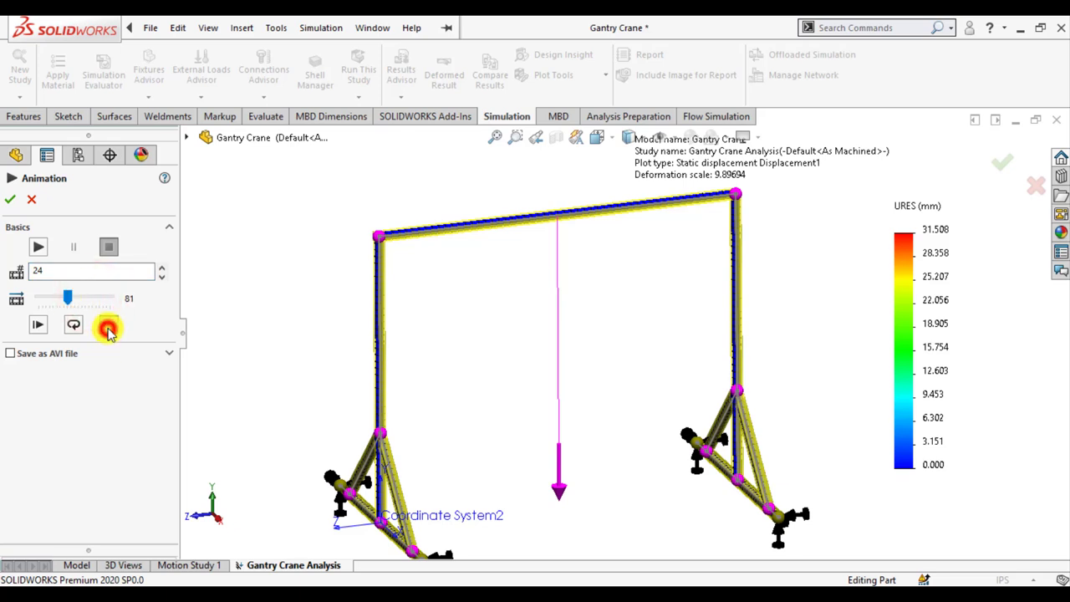
pyautogui.click(38, 248)
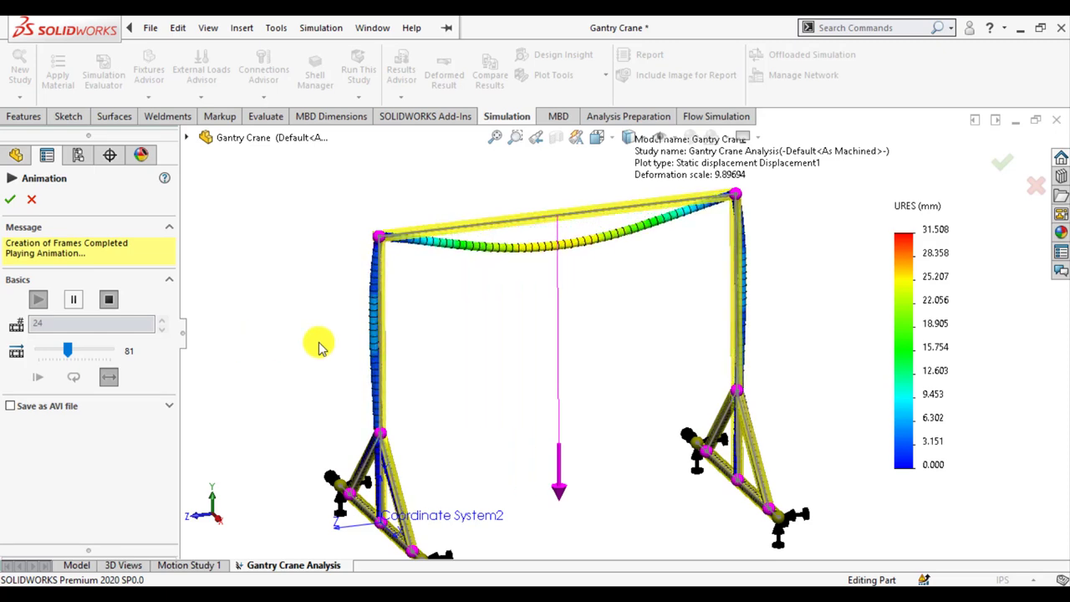
pyautogui.moveTo(616, 351)
pyautogui.mouseDown(button='middle')
pyautogui.moveTo(543, 376)
pyautogui.moveTo(574, 377)
pyautogui.moveTo(583, 346)
pyautogui.mouseUp(button='middle')
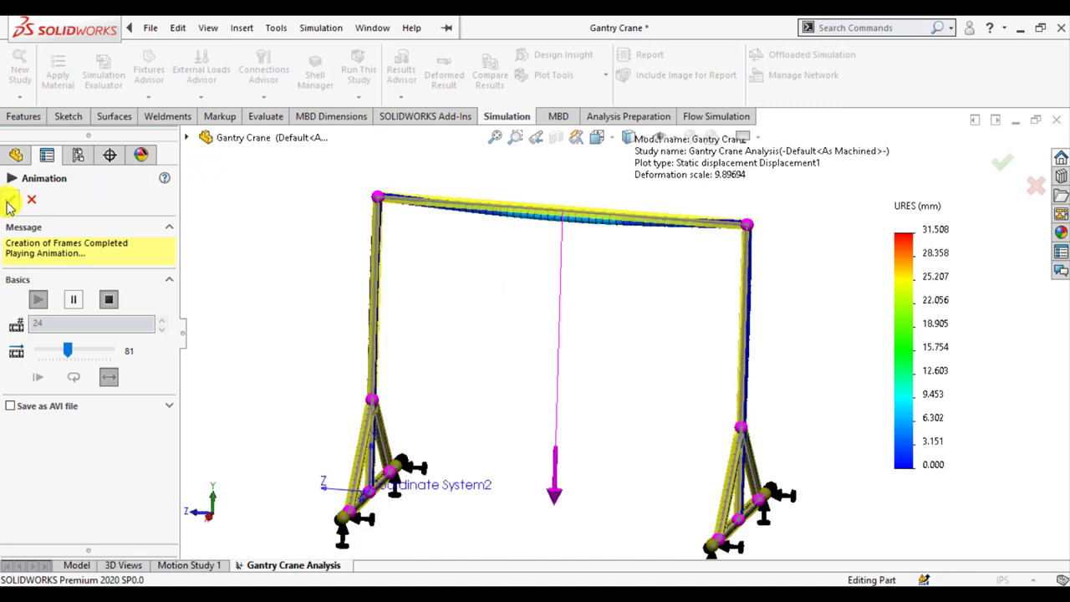
pyautogui.click(10, 199)
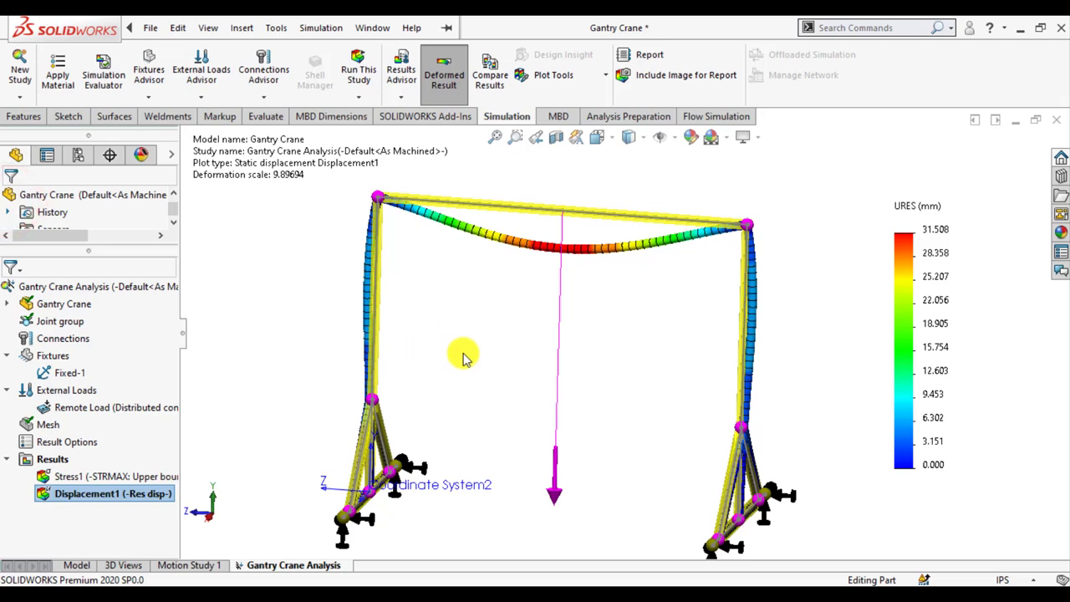
# Add a Factor of Safety plot for all bodies with automatic criterion, showing minimum FOS 0.85.
pyautogui.moveTo(461, 354); pyautogui.dragTo(514, 363, button='middle')
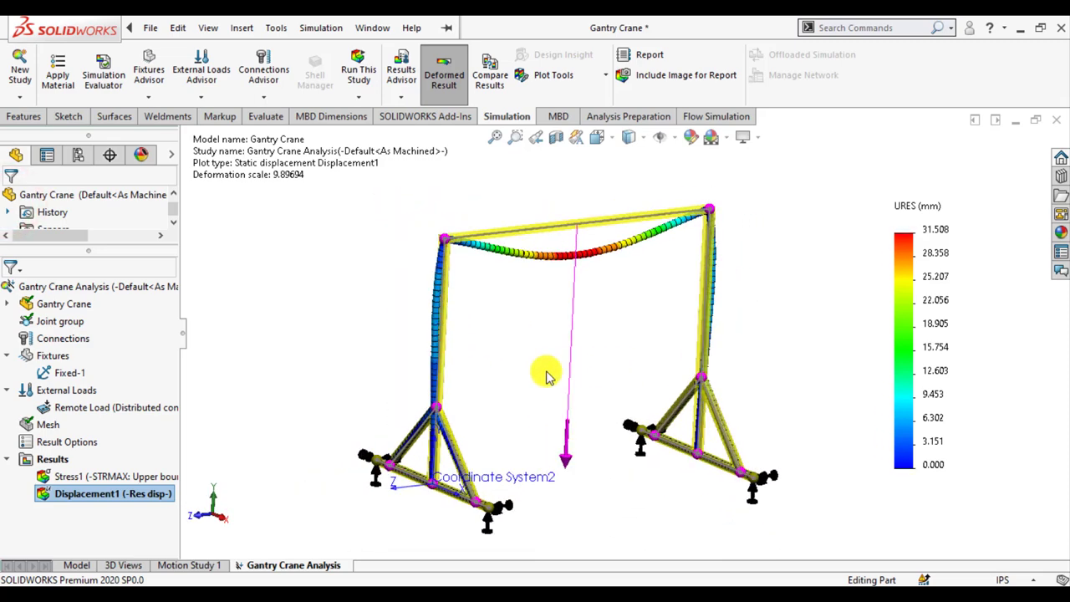
pyautogui.rightClick(62, 461)
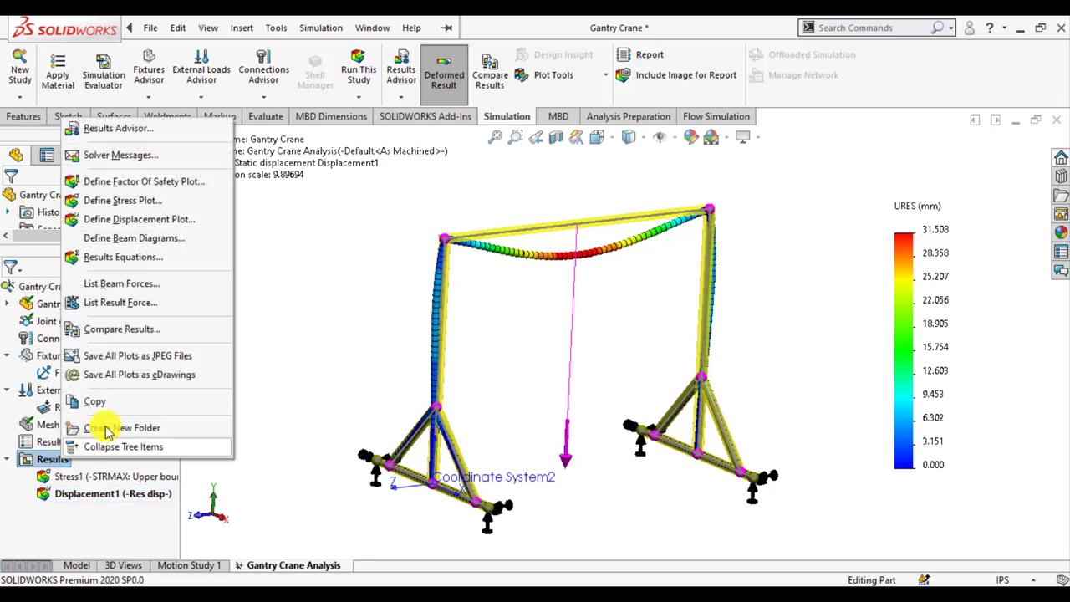
pyautogui.click(152, 181)
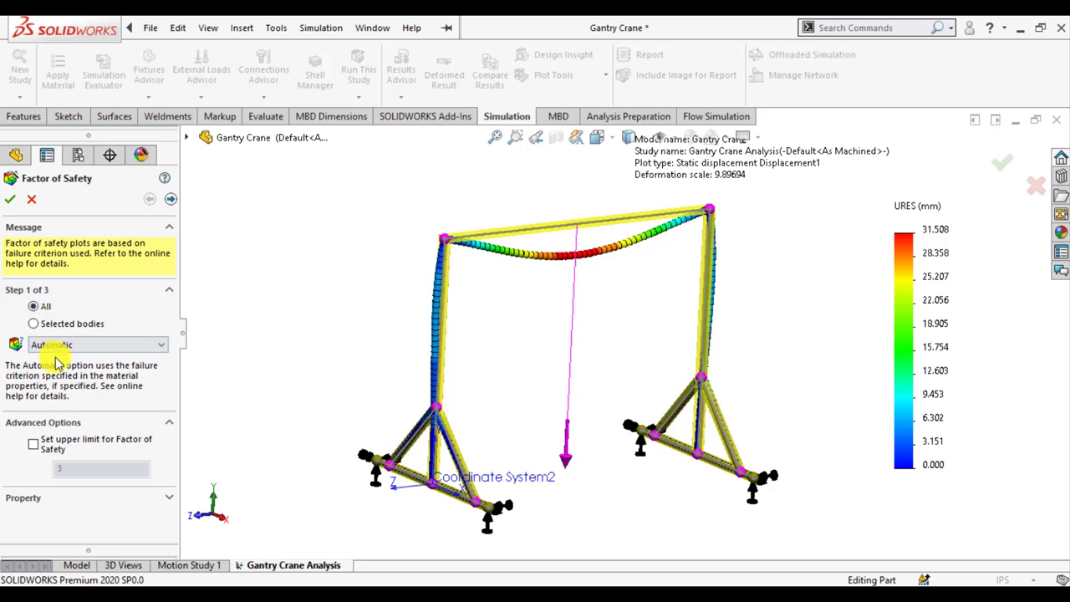
pyautogui.click(13, 201)
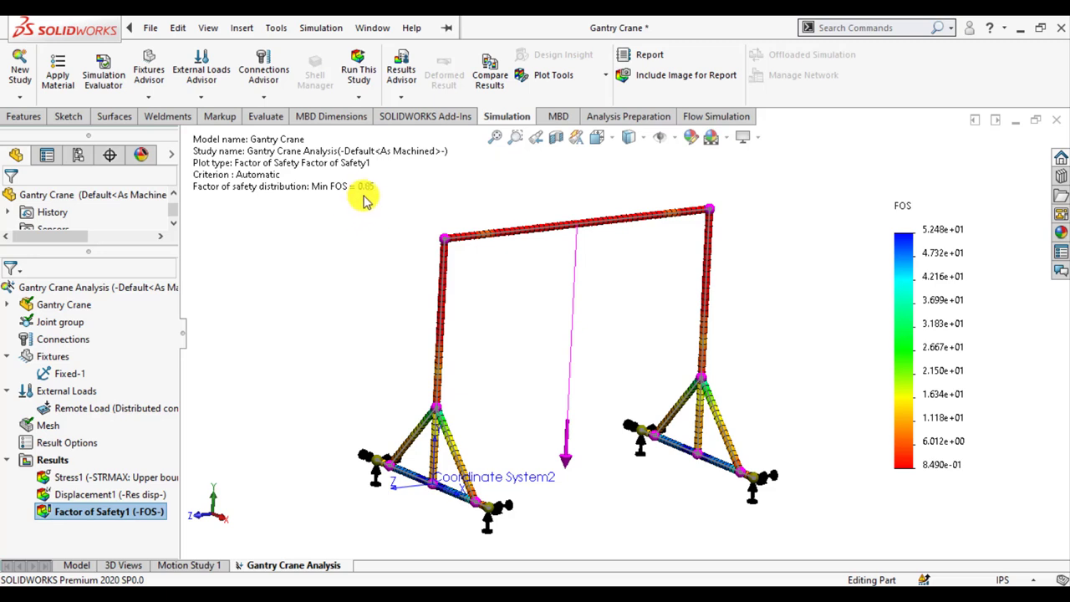
# Restrict Factor of Safety1 to the top beam only.
pyautogui.rightClick(103, 513)
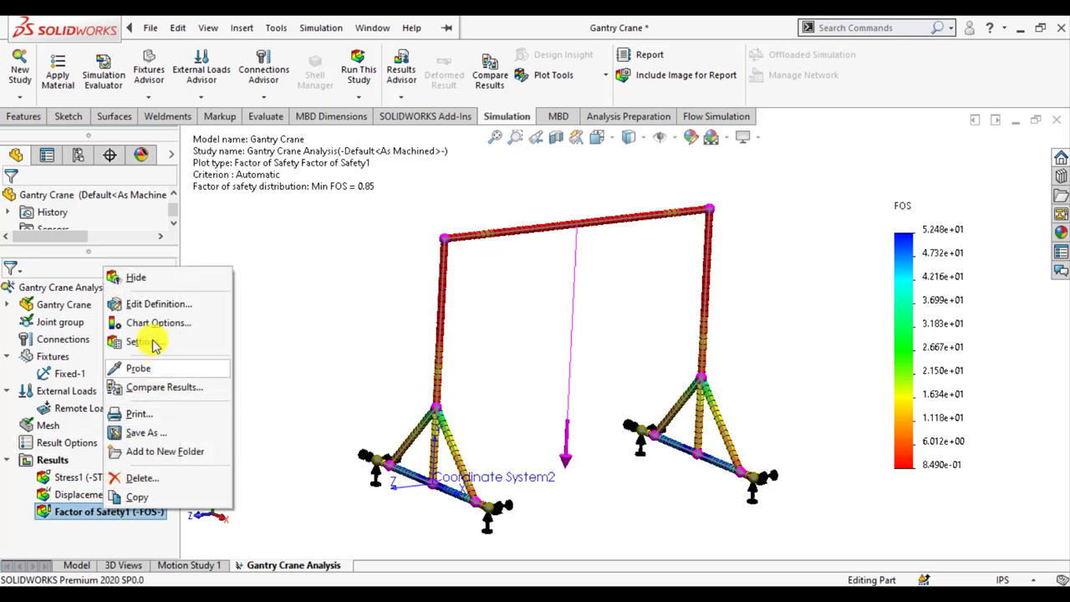
pyautogui.click(150, 305)
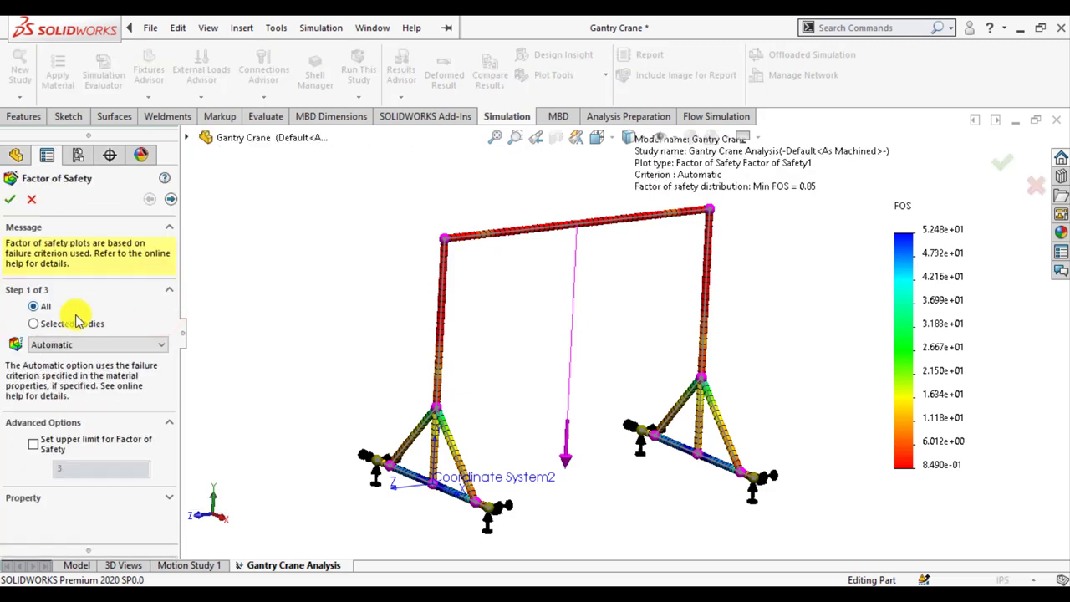
pyautogui.click(52, 328)
pyautogui.click(508, 232)
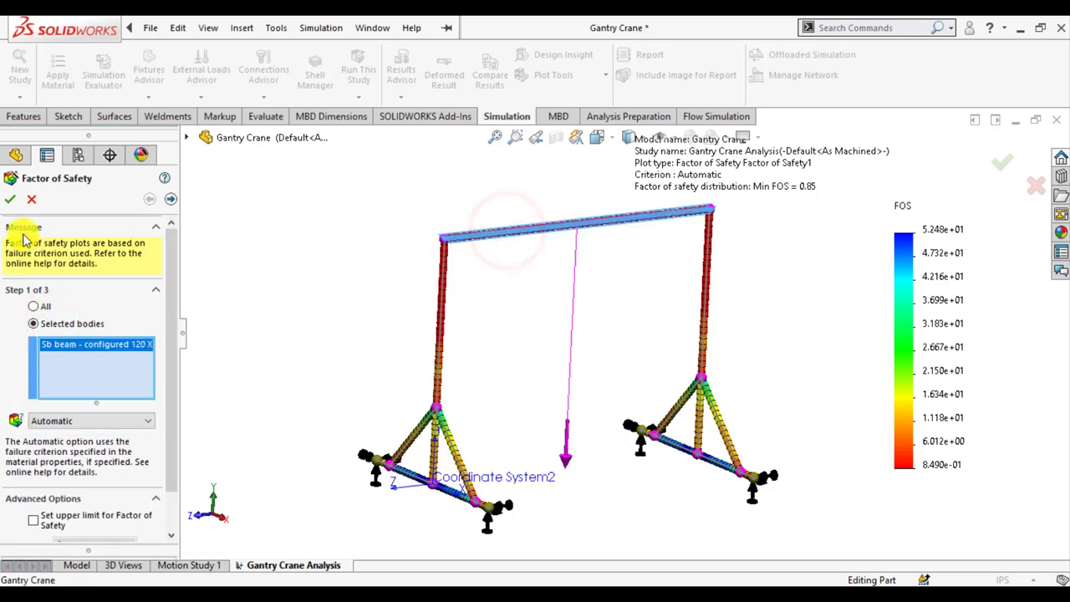
pyautogui.press('Return')
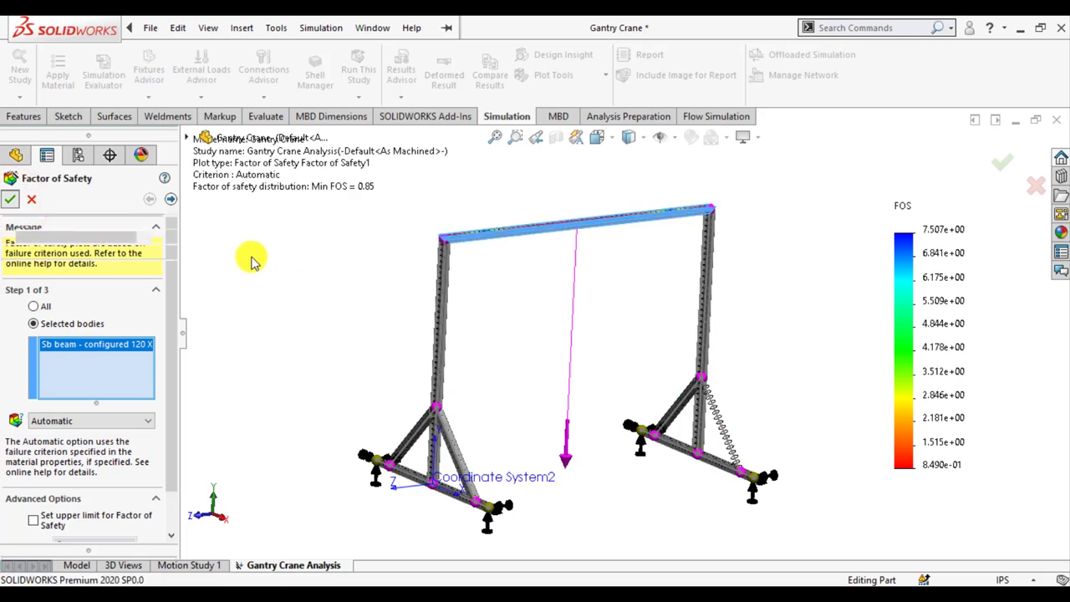
# Switch the plot to the bottom square-tube member, giving a minimum FOS of 8.4.
pyautogui.scroll(-3, 523, 263)
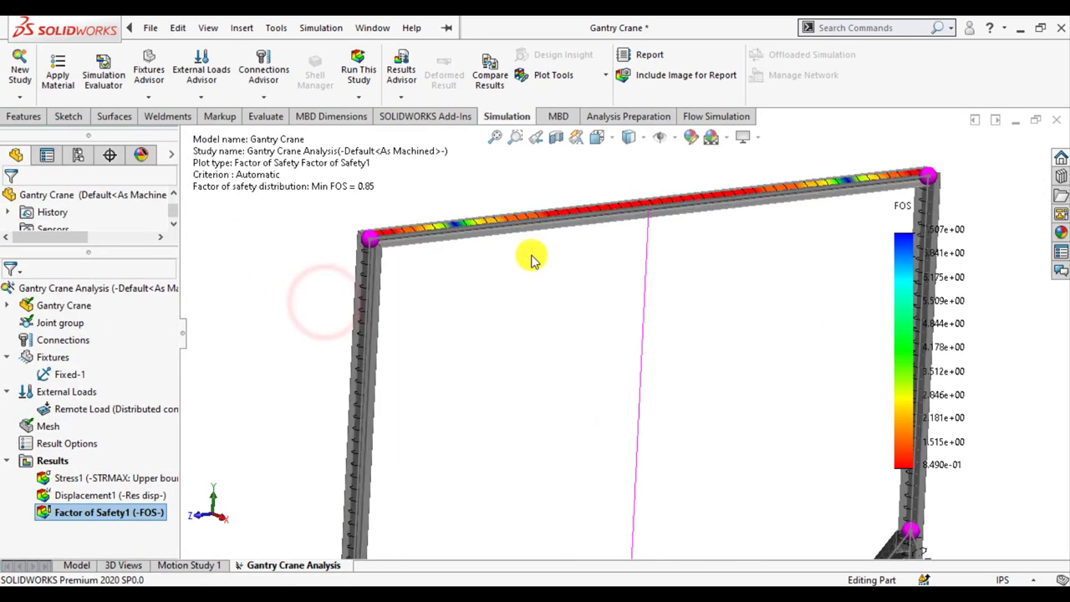
pyautogui.scroll(2, 517, 272)
pyautogui.scroll(1, 517, 272)
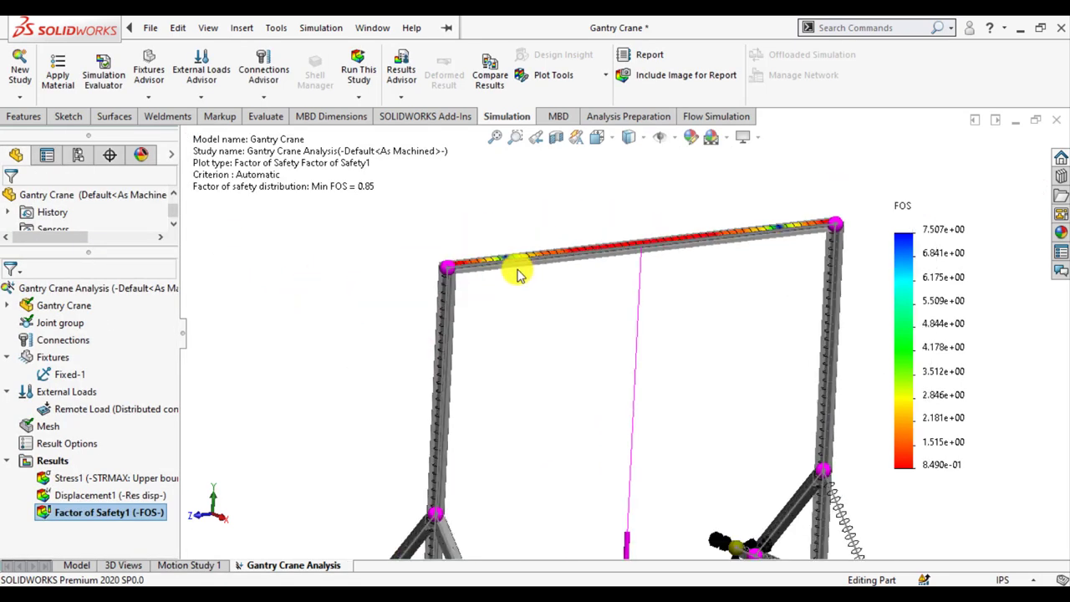
pyautogui.scroll(1, 517, 272)
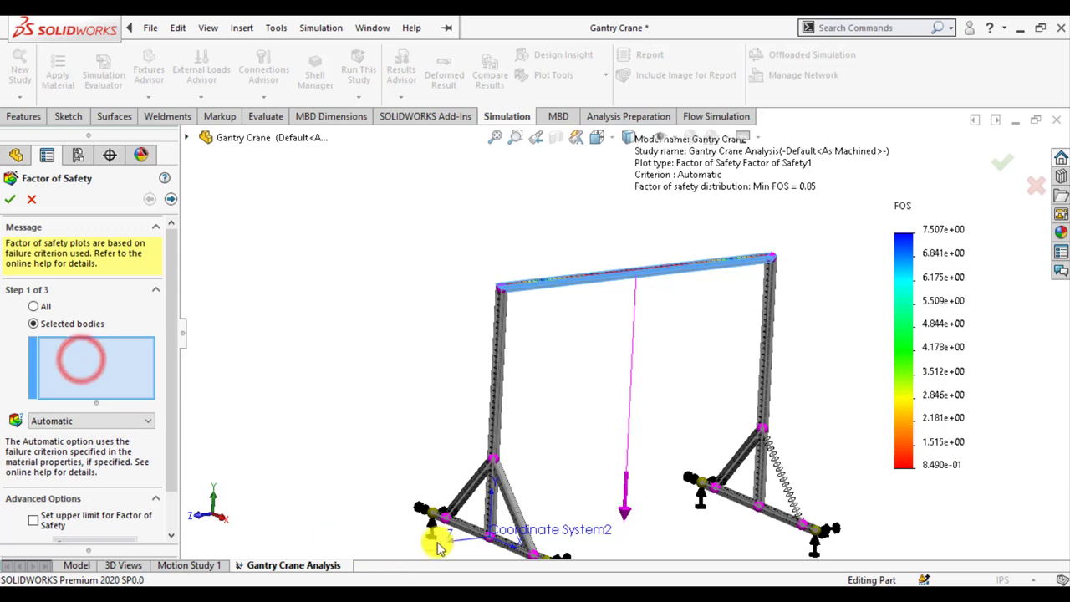
pyautogui.click(493, 542)
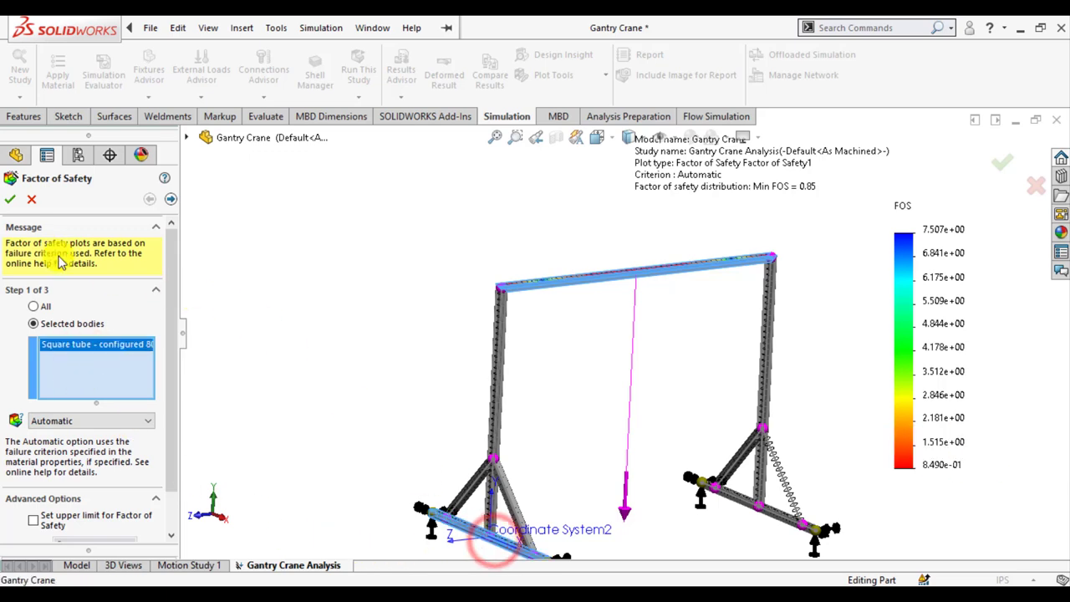
pyautogui.click(10, 203)
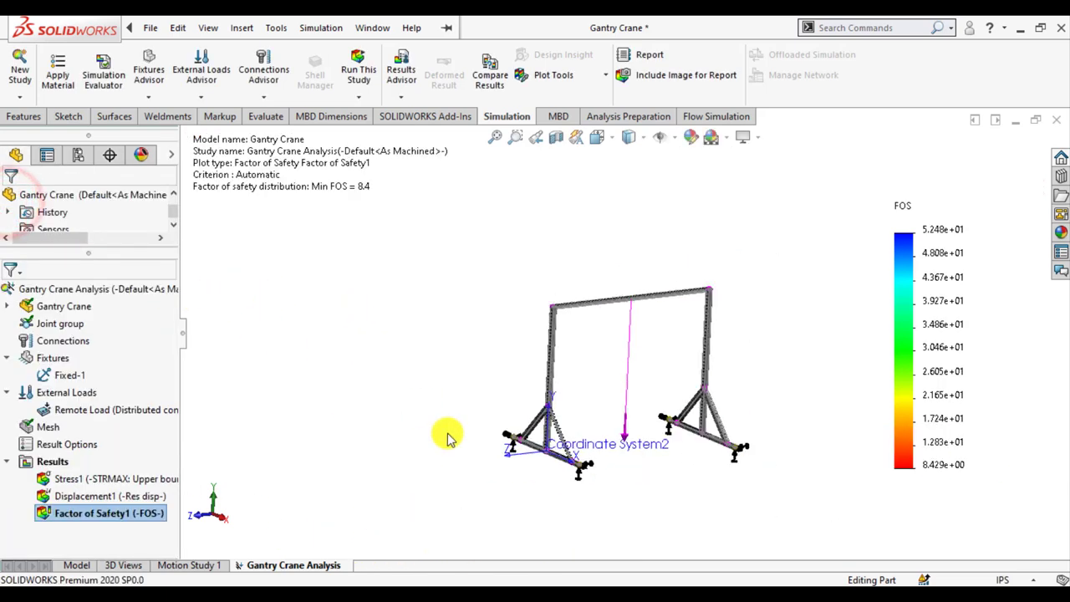
# Redefine Factor of Safety1 for the left upright beam only, showing minimum FOS 0.87.
pyautogui.scroll(-2, 533, 454)
pyautogui.scroll(-4, 568, 439)
pyautogui.scroll(-3, 569, 439)
pyautogui.scroll(-3, 626, 423)
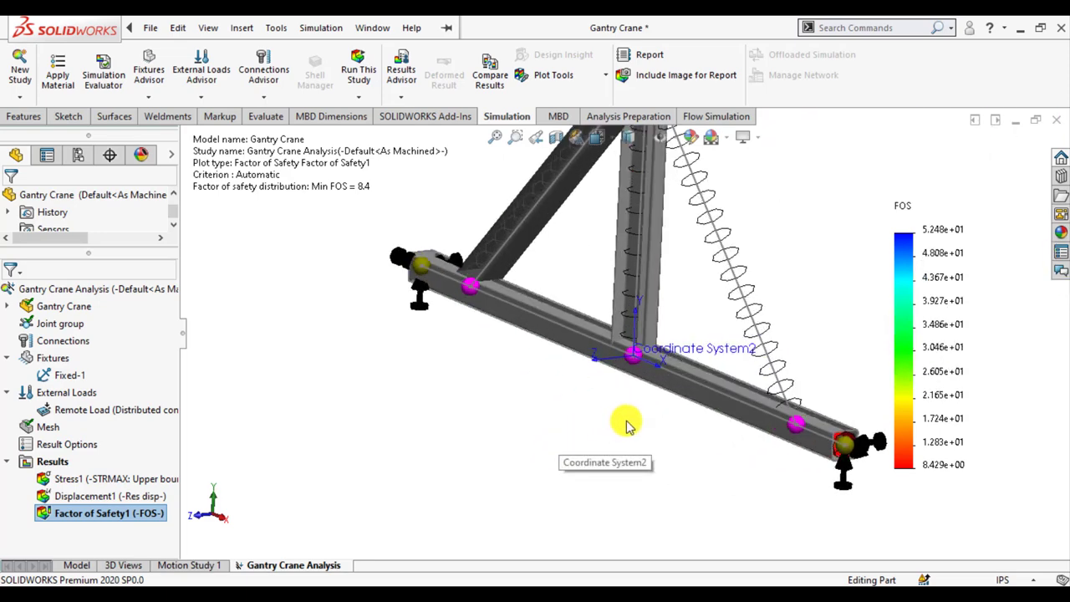
pyautogui.hotkey('ctrl', 'shift', 'z')
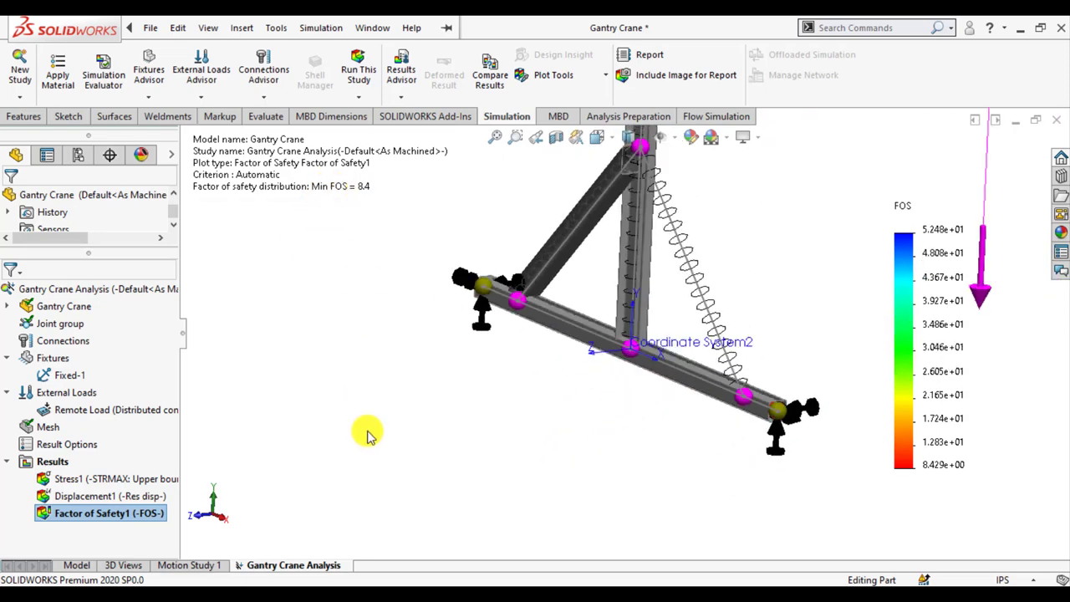
pyautogui.press('f')
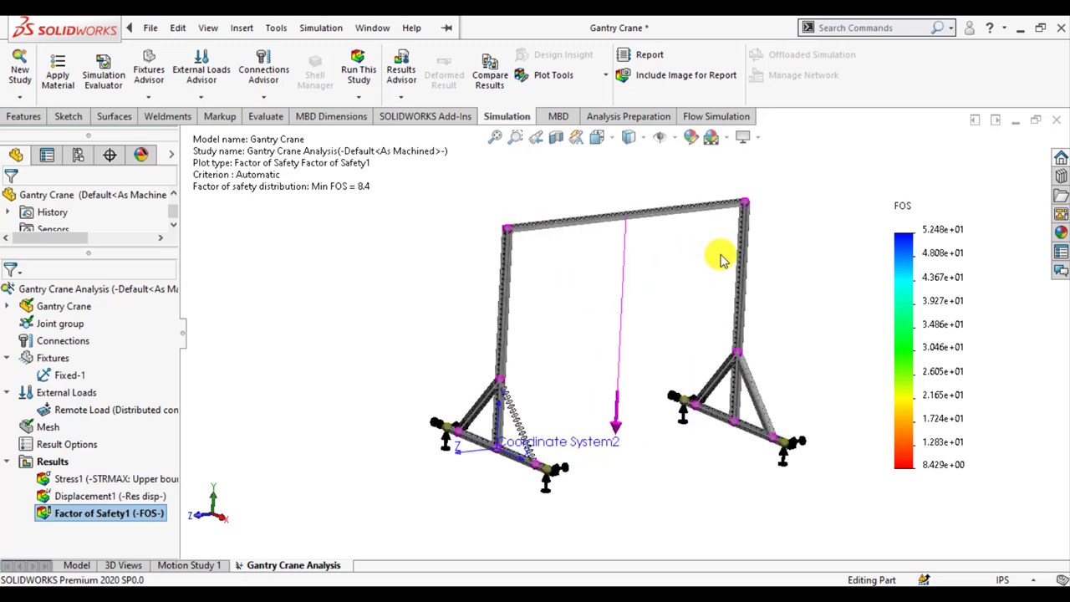
pyautogui.rightClick(117, 516)
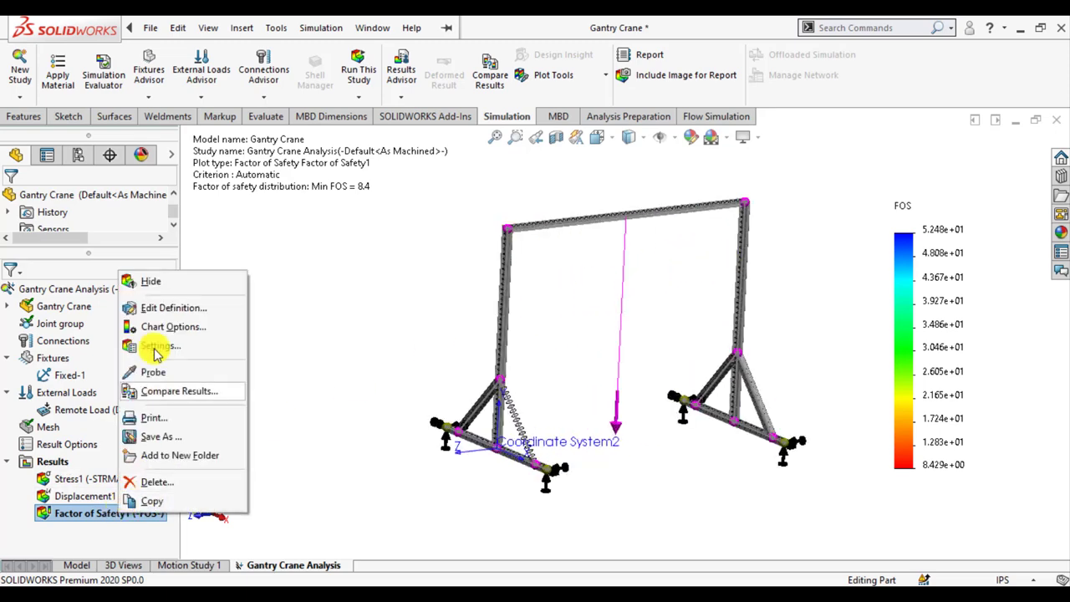
pyautogui.click(163, 306)
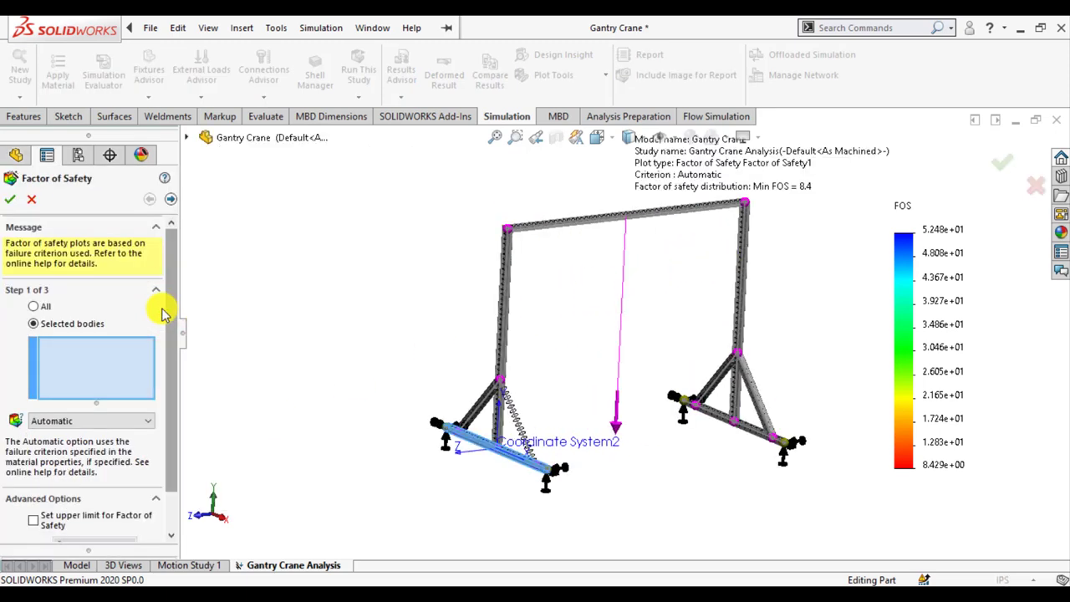
pyautogui.click(504, 326)
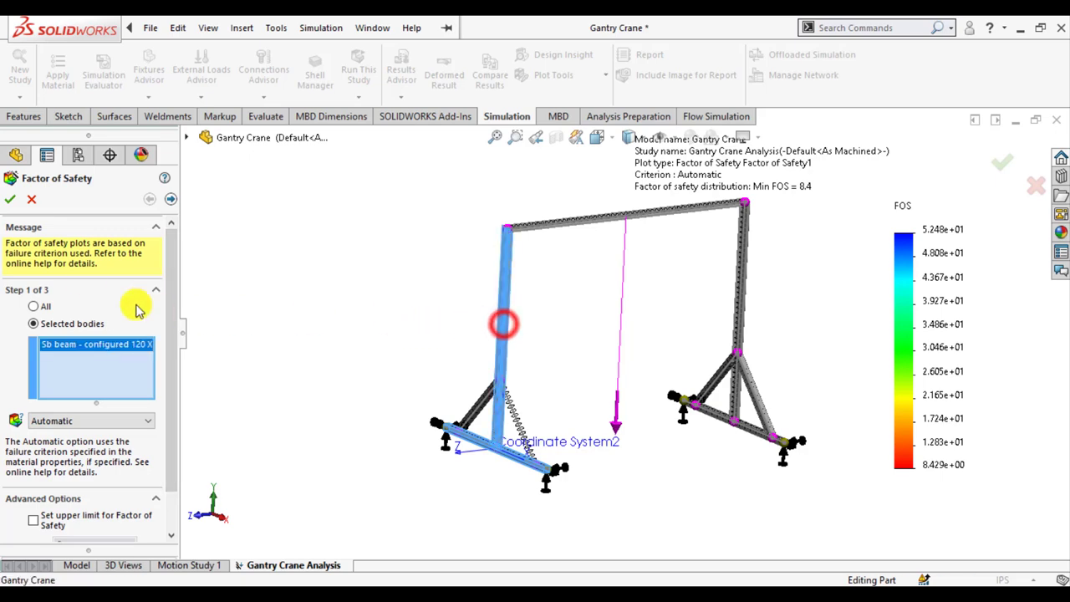
pyautogui.click(10, 198)
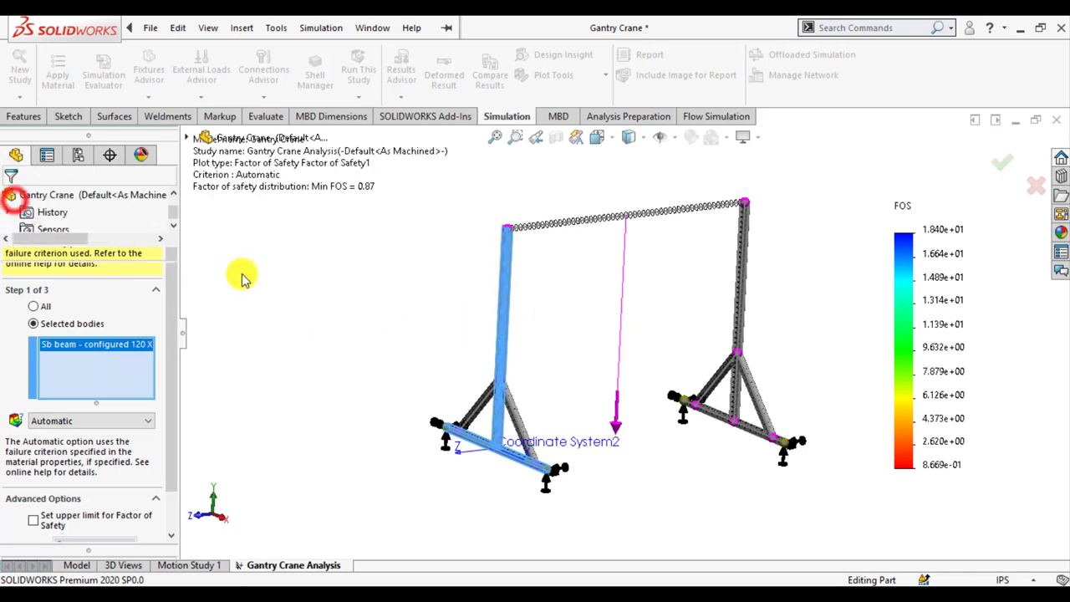
pyautogui.click(351, 316)
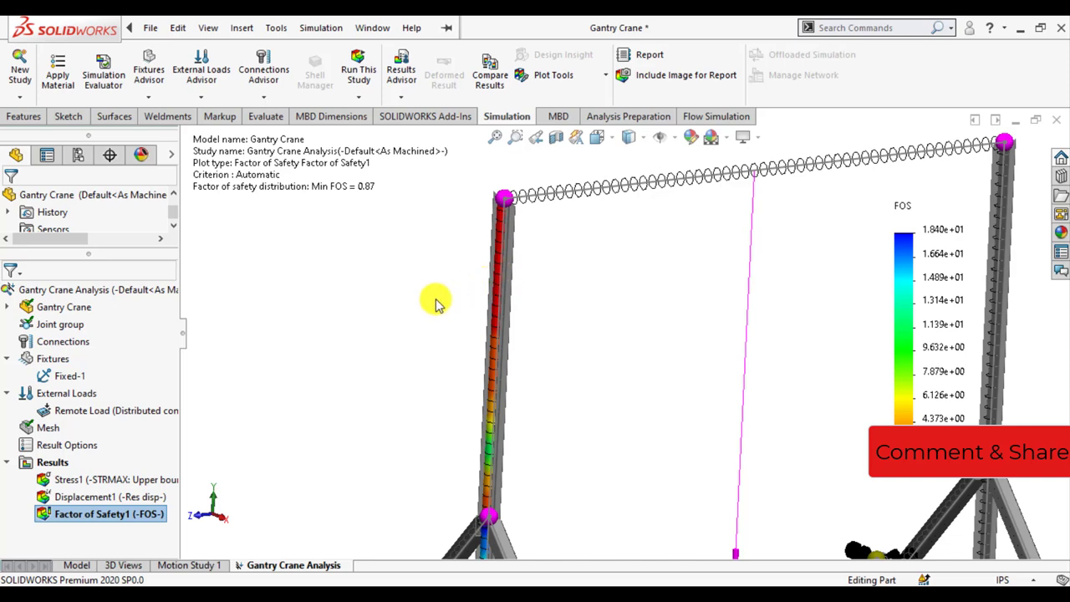
# Redisplay Displacement1 from a near-front view and start its animation.
pyautogui.press('f')
pyautogui.doubleClick(86, 500)
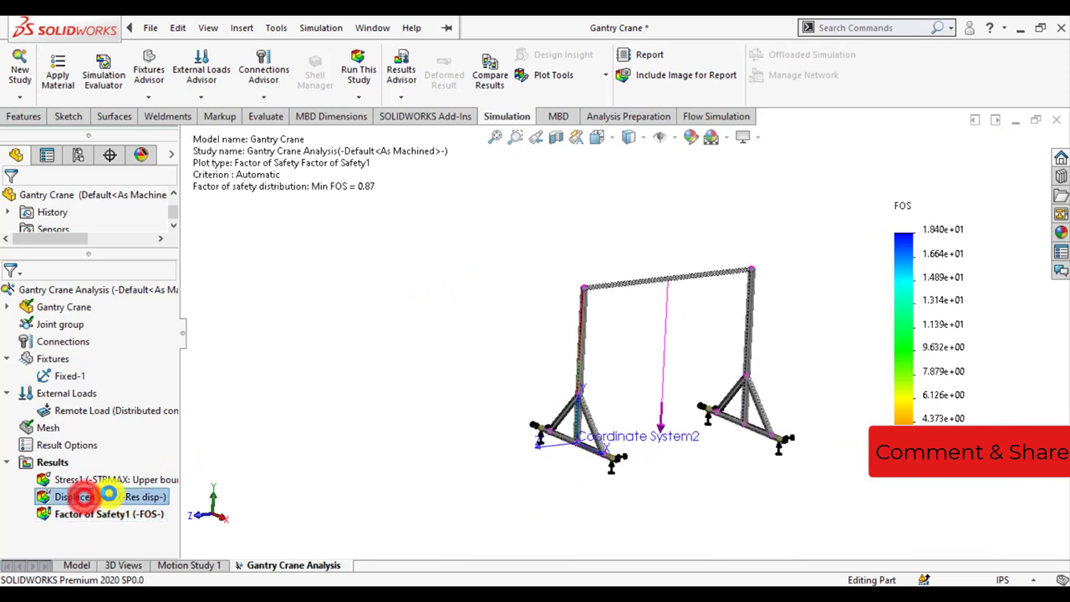
pyautogui.scroll(-1, 346, 410)
pyautogui.scroll(-1, 669, 360)
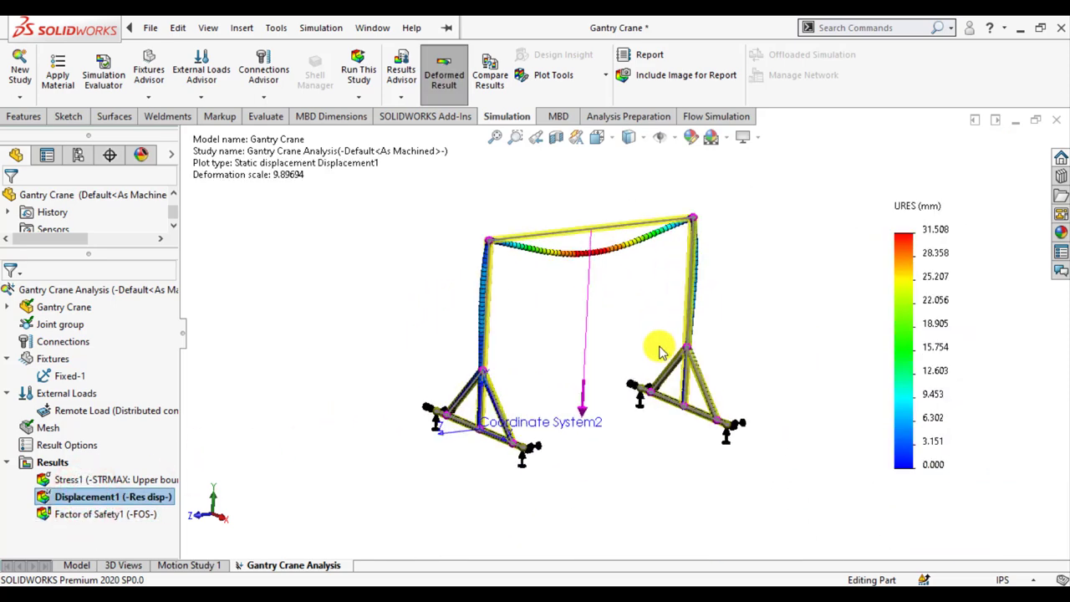
pyautogui.scroll(-1, 569, 251)
pyautogui.scroll(-1, 539, 213)
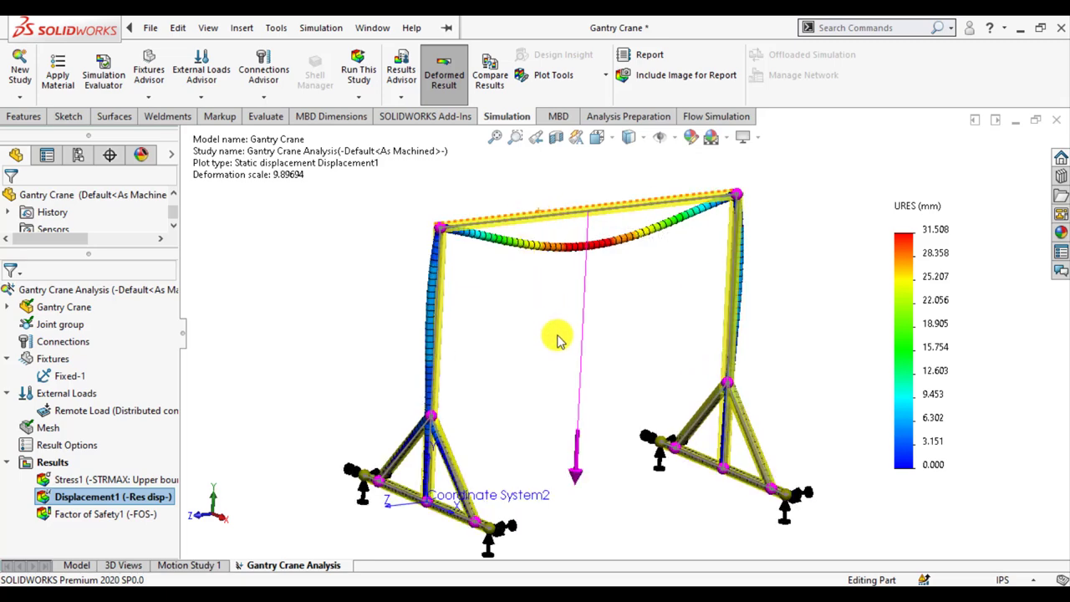
pyautogui.moveTo(541, 332); pyautogui.dragTo(521, 258, button='middle')
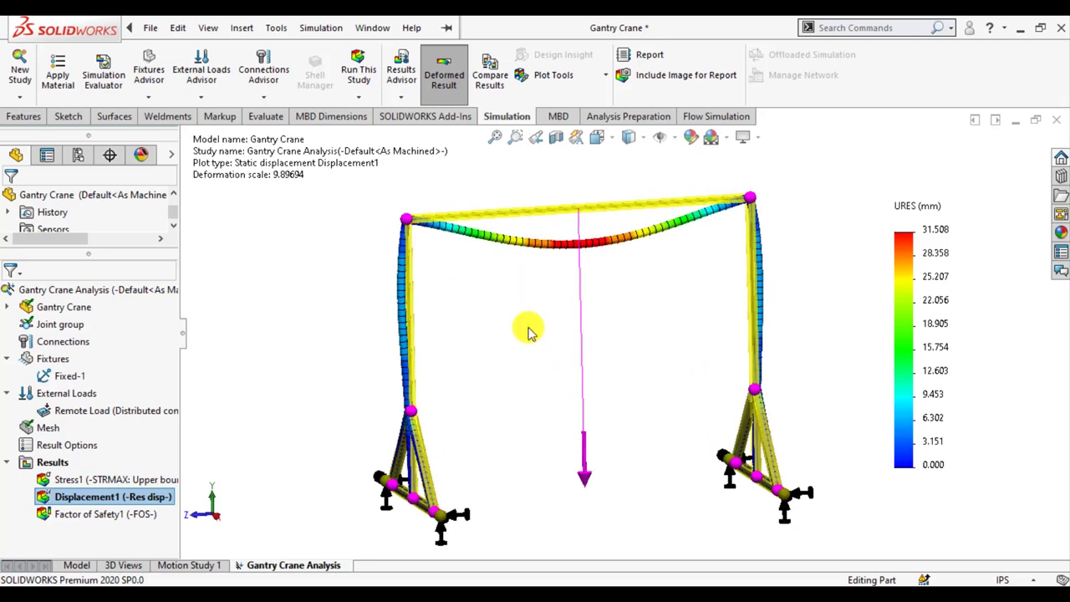
pyautogui.rightClick(84, 500)
pyautogui.click(136, 313)
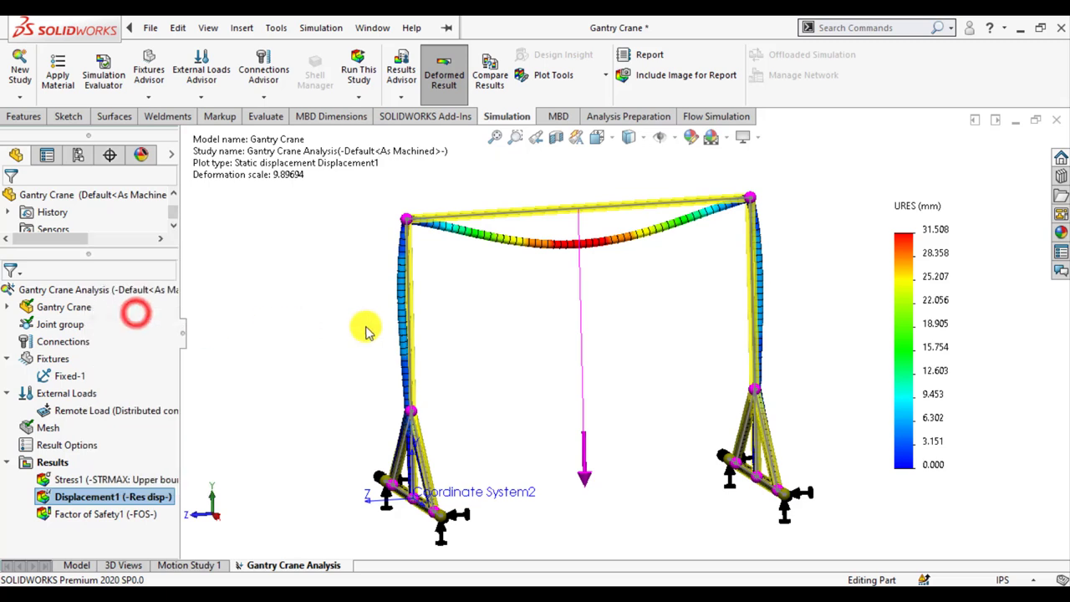